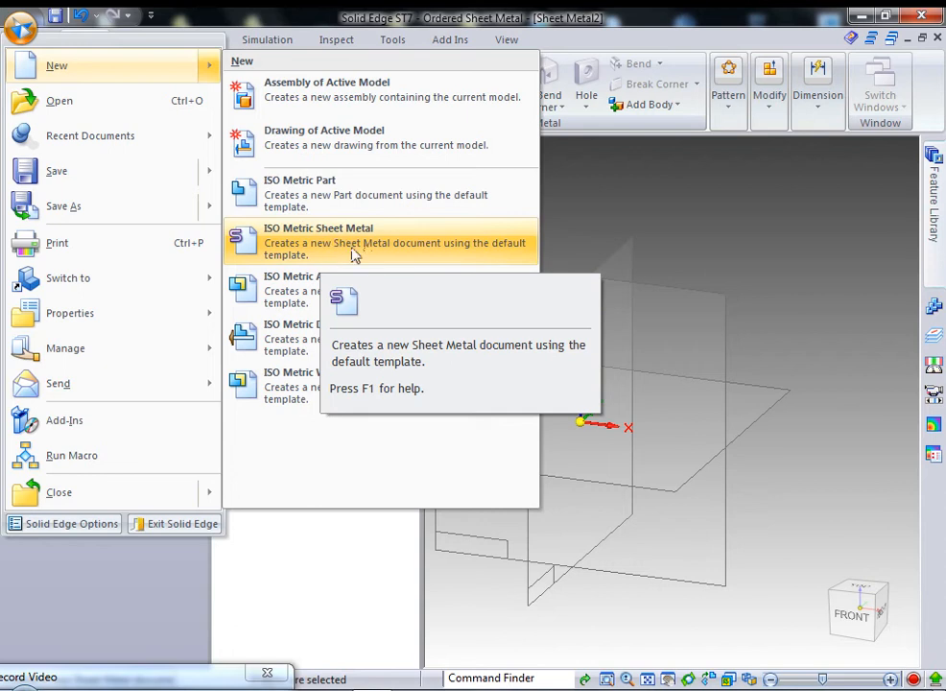
Close Sheet Metal2 and create a new ISO Metric Sheet Metal document, Sheet Metal3.
{"action": "left_click", "coordinate": [628, 227]}
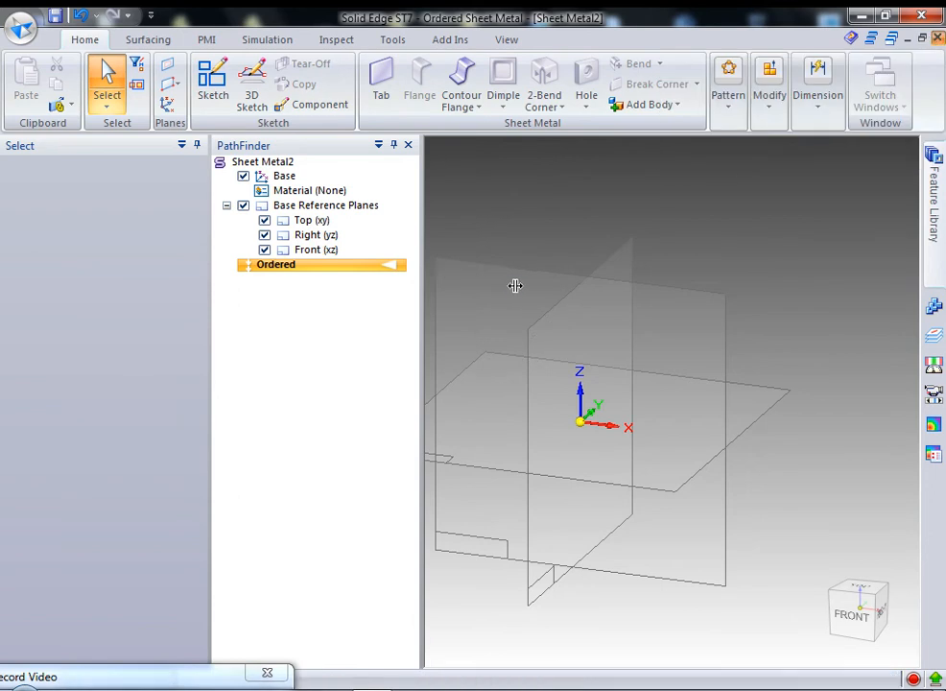
{"action": "left_click", "coordinate": [939, 38]}
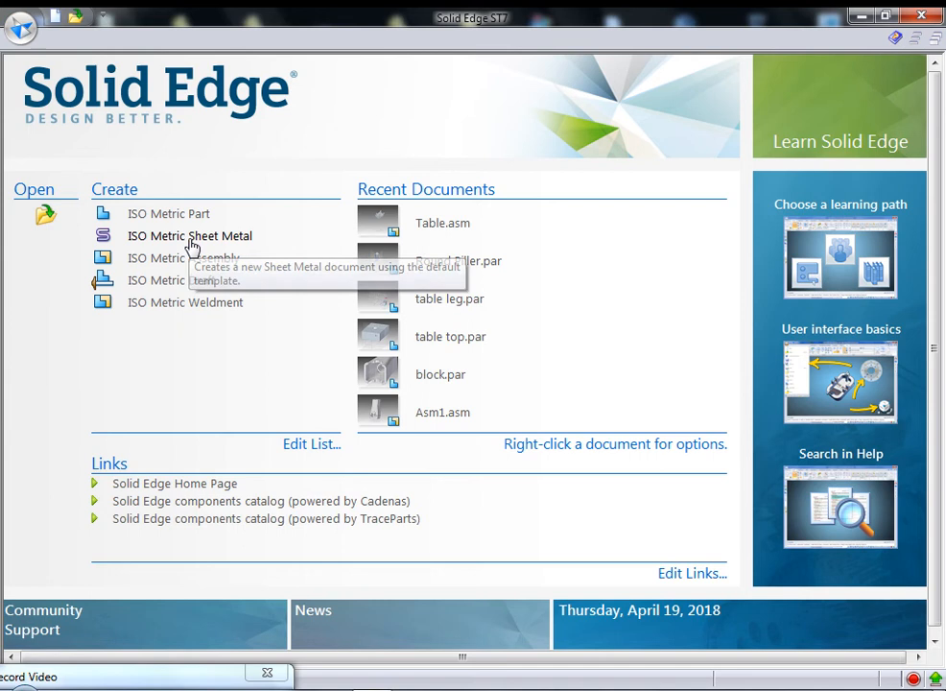
{"action": "left_click", "coordinate": [191, 240]}
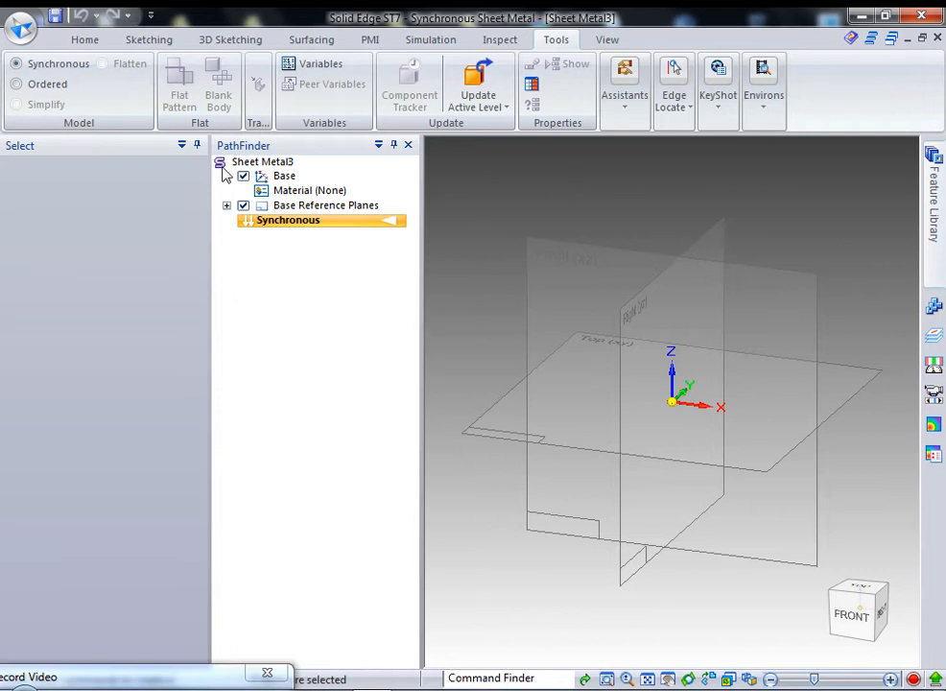
Switch Sheet Metal3 from Synchronous to Ordered modelling.
{"action": "left_click", "coordinate": [16, 87]}
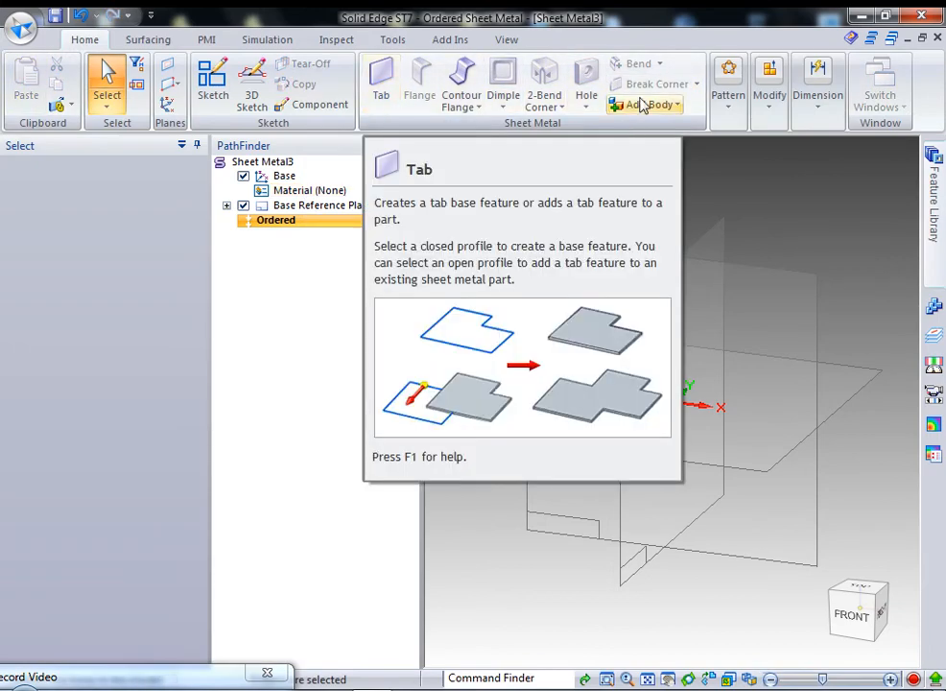
{"action": "middle_click_drag", "start_coordinate": [591, 239], "coordinate": [555, 255]}
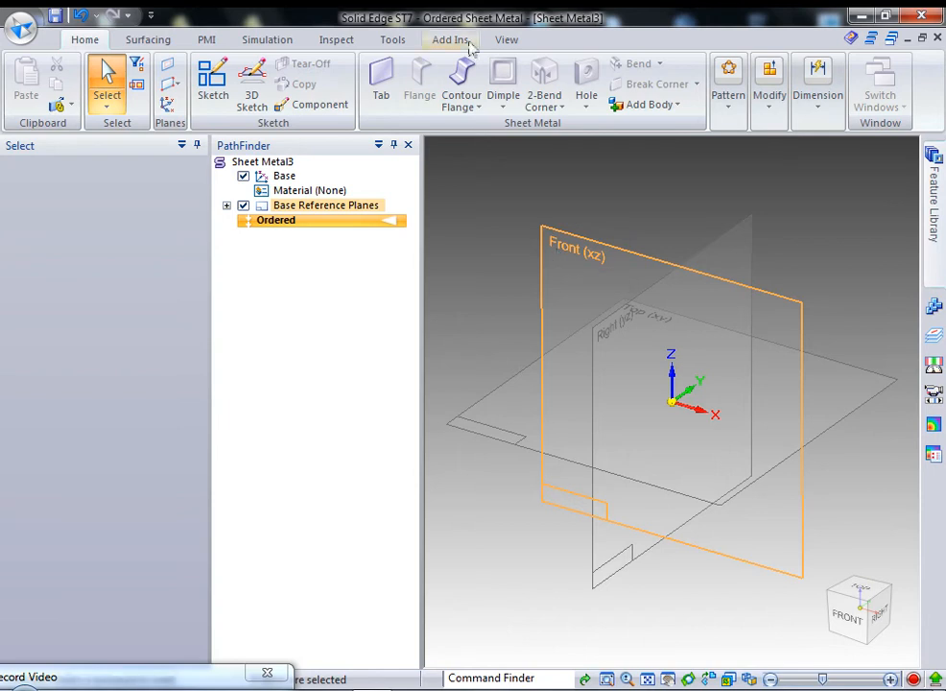
Start a Tab on the Top plane and draw a rectangle centred on the origin.
{"action": "left_click", "coordinate": [384, 85]}
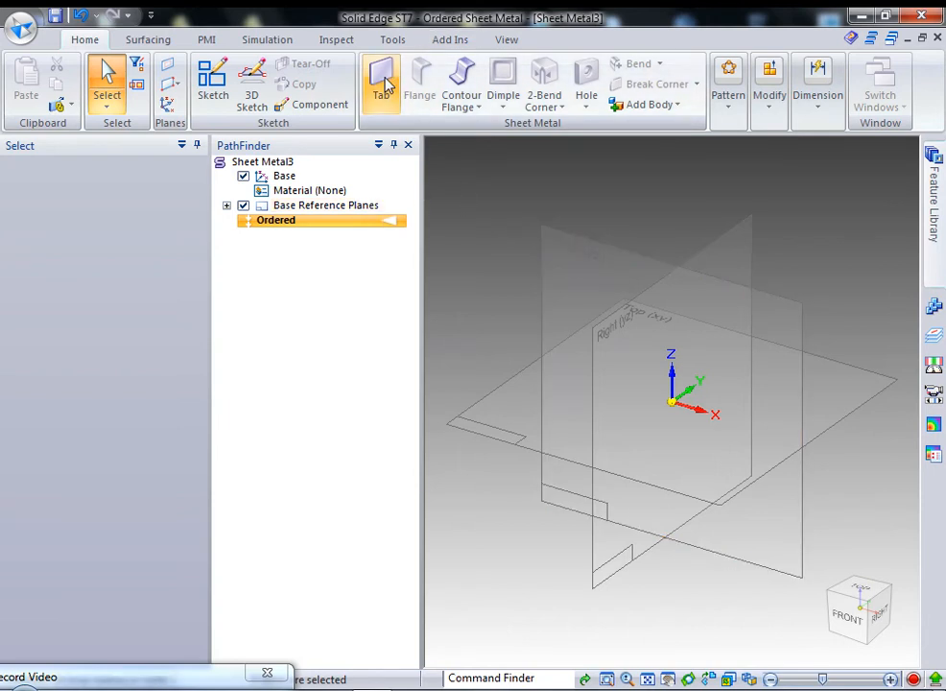
{"action": "left_click", "coordinate": [508, 420]}
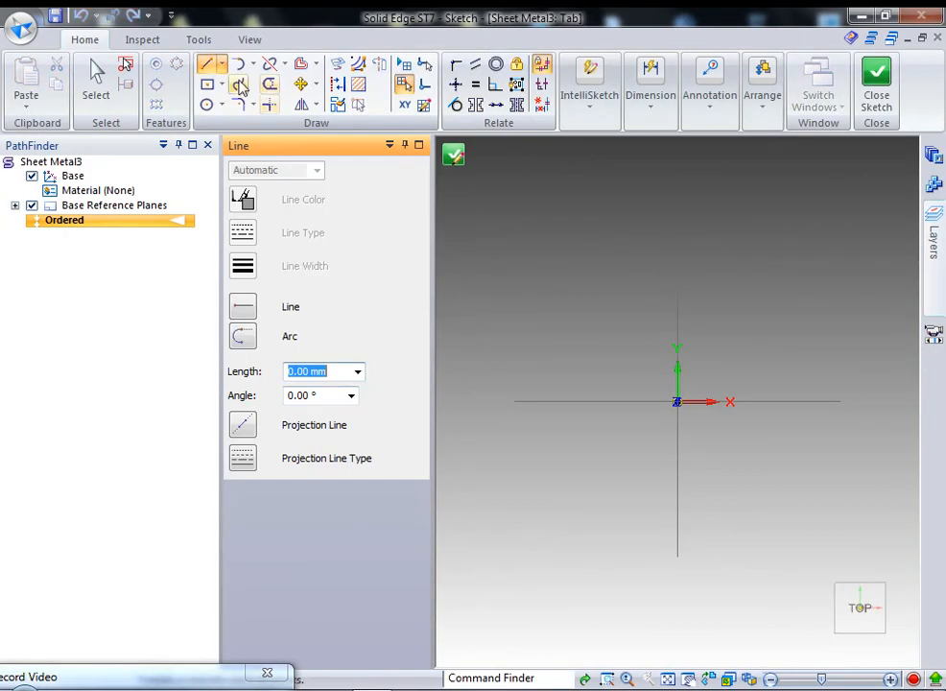
{"action": "left_click", "coordinate": [213, 86]}
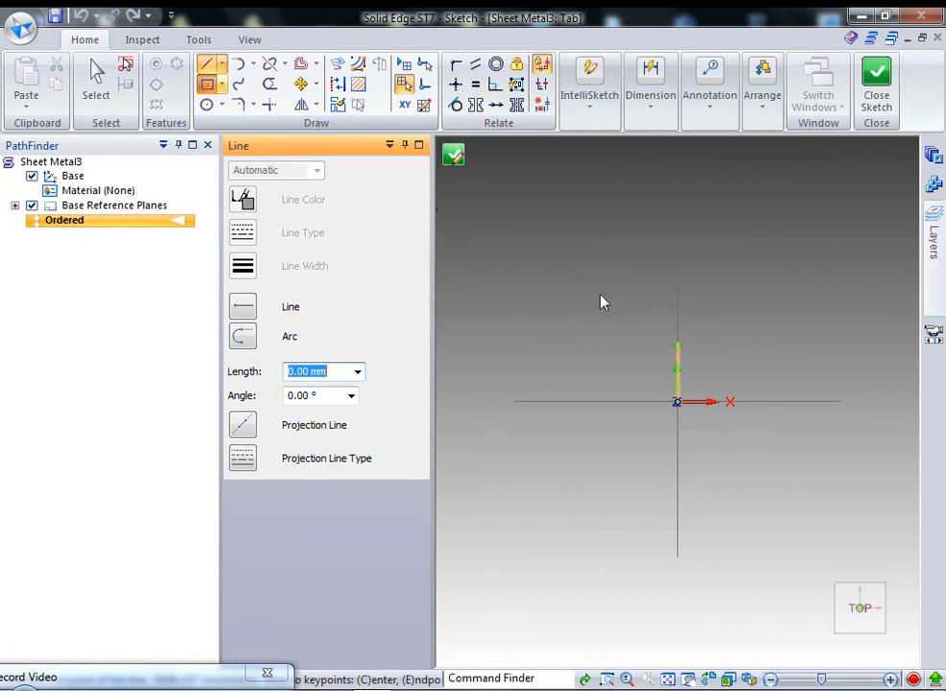
{"action": "left_click", "coordinate": [702, 419]}
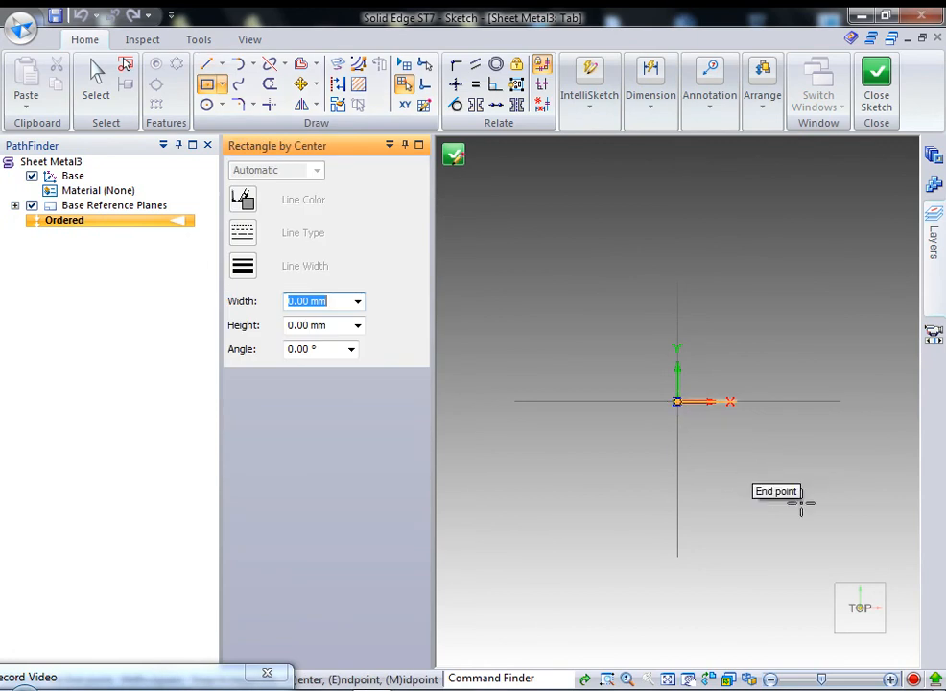
{"action": "left_click", "coordinate": [821, 516]}
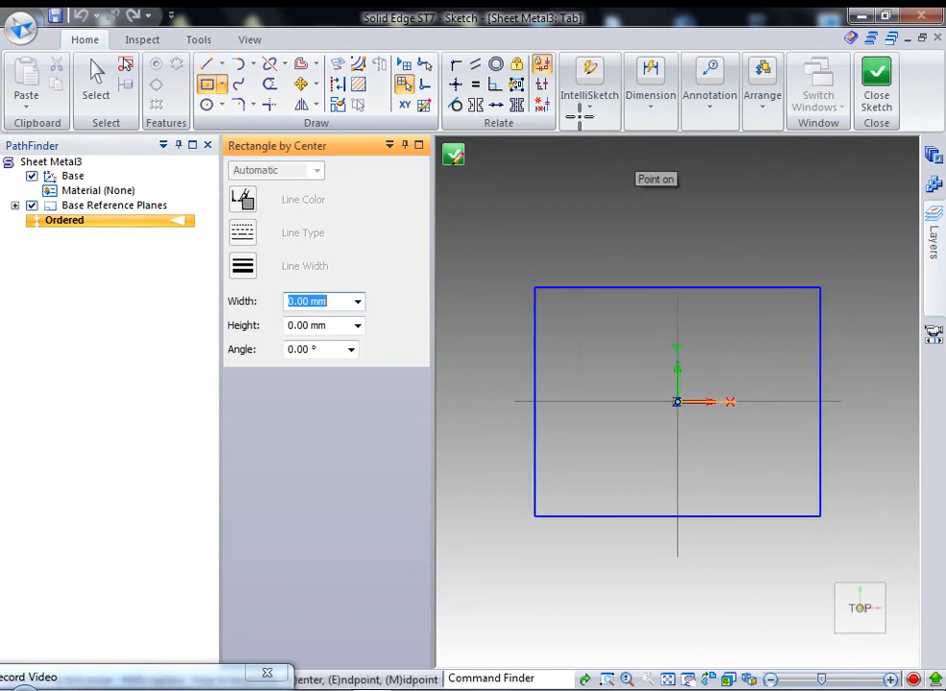
Dimension the rectangle 100 mm wide by 80 mm high and close the sketch.
{"action": "left_click", "coordinate": [651, 96]}
{"action": "left_click", "coordinate": [652, 159]}
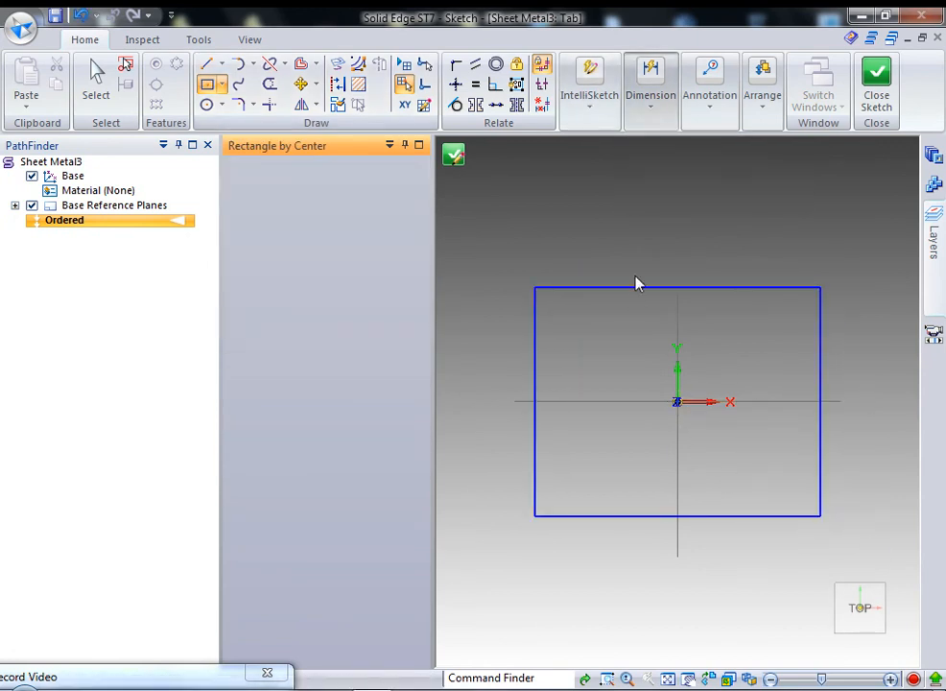
{"action": "left_click", "coordinate": [634, 286]}
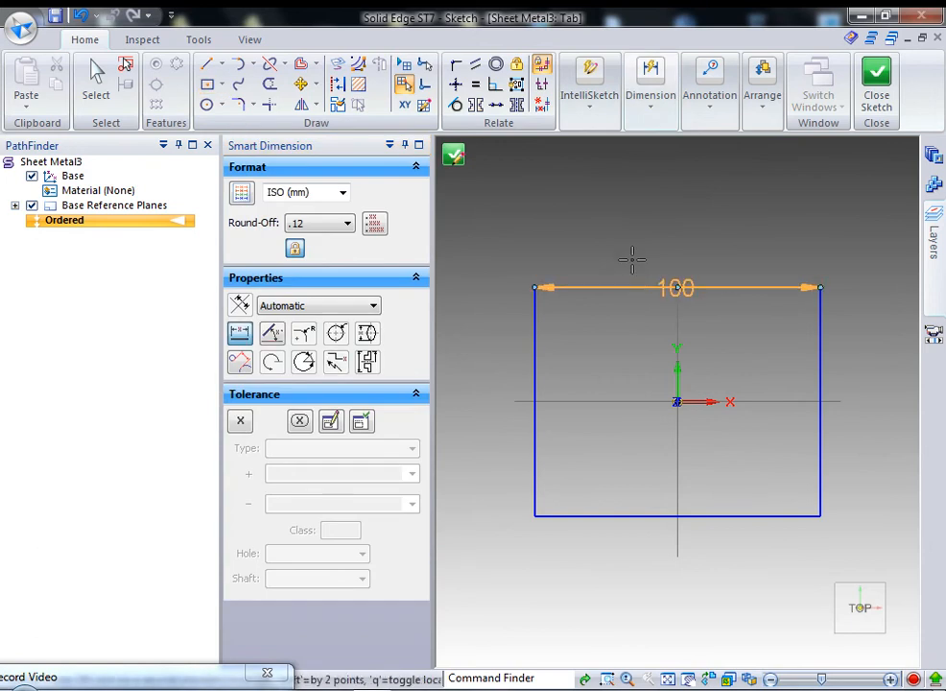
{"action": "left_click", "coordinate": [624, 261]}
{"action": "key", "text": "Return"}
{"action": "left_click", "coordinate": [535, 363]}
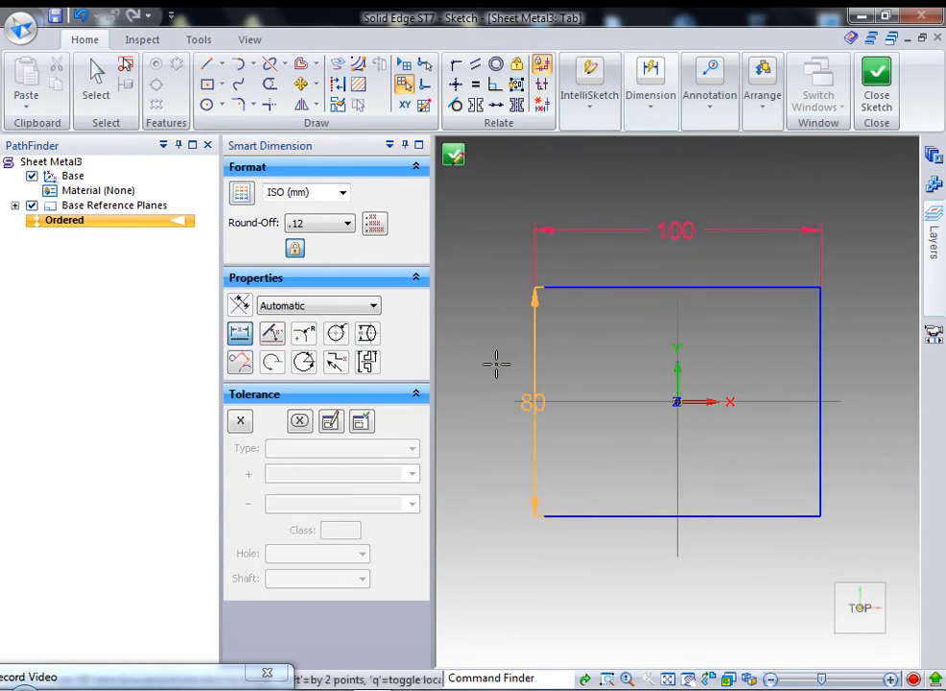
{"action": "left_click", "coordinate": [491, 363]}
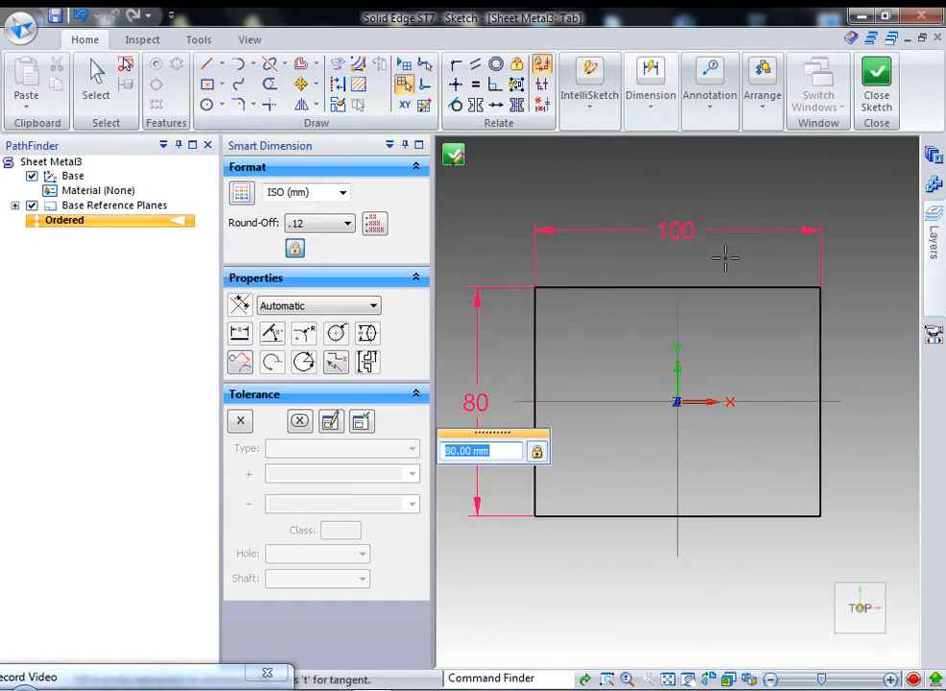
{"action": "key", "text": "Return"}
{"action": "left_click", "coordinate": [868, 89]}
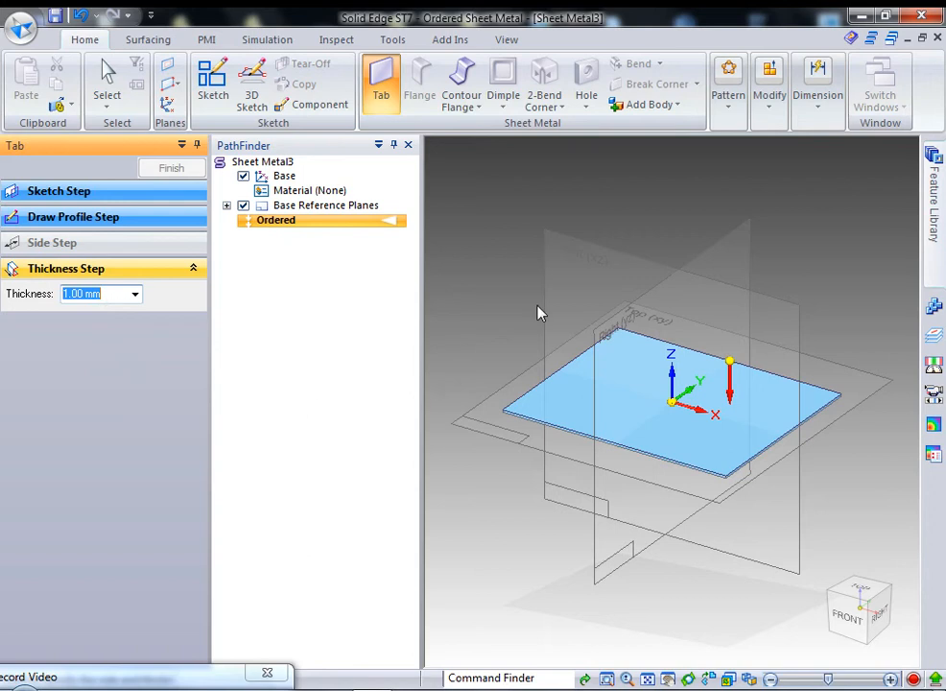
Accept the 1.00 mm thickness and finish Tab 1.
{"action": "left_click", "coordinate": [533, 266]}
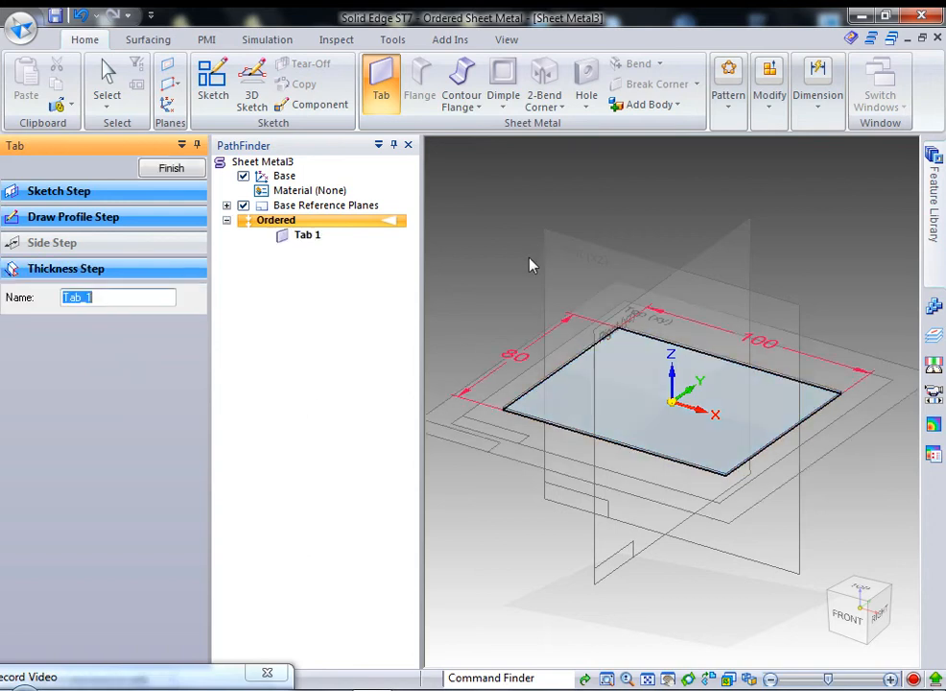
{"action": "left_click", "coordinate": [144, 173]}
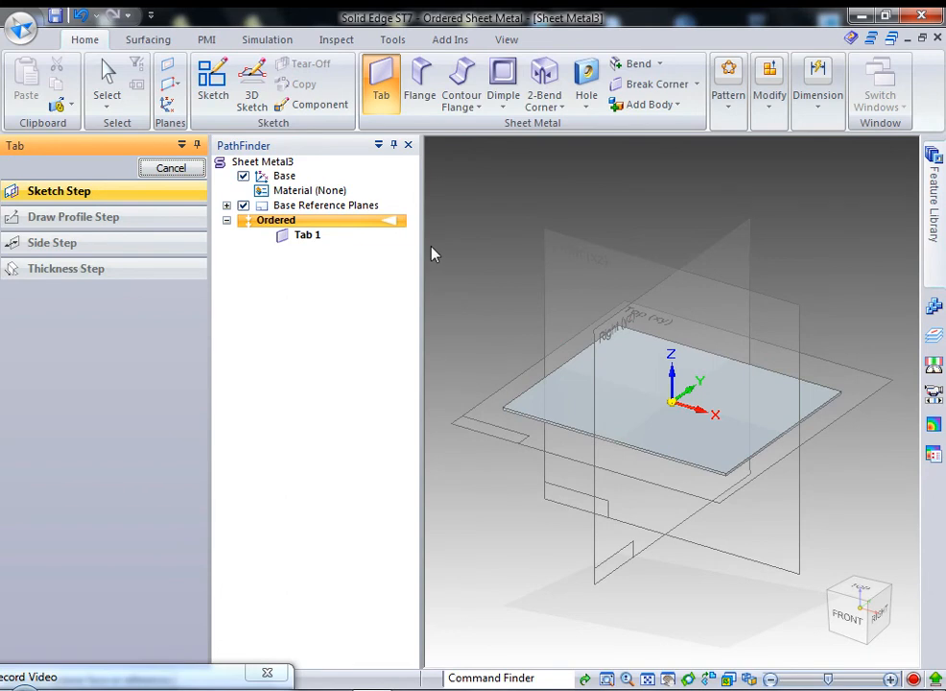
Add a 100 mm flange on the tab's left edge and edit its profile sketch.
{"action": "left_click", "coordinate": [383, 91]}
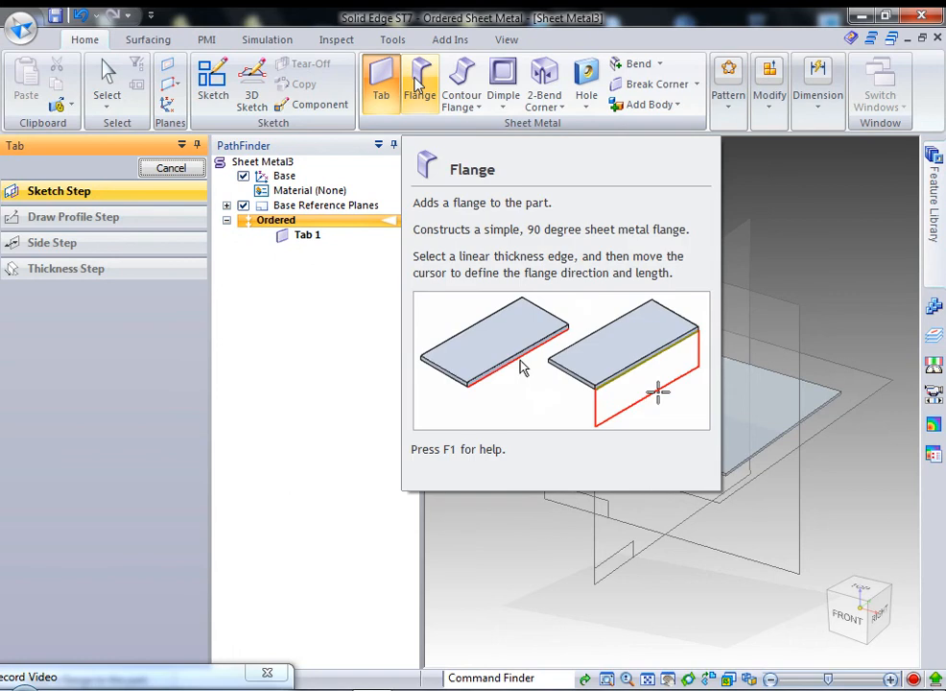
{"action": "left_click", "coordinate": [419, 84]}
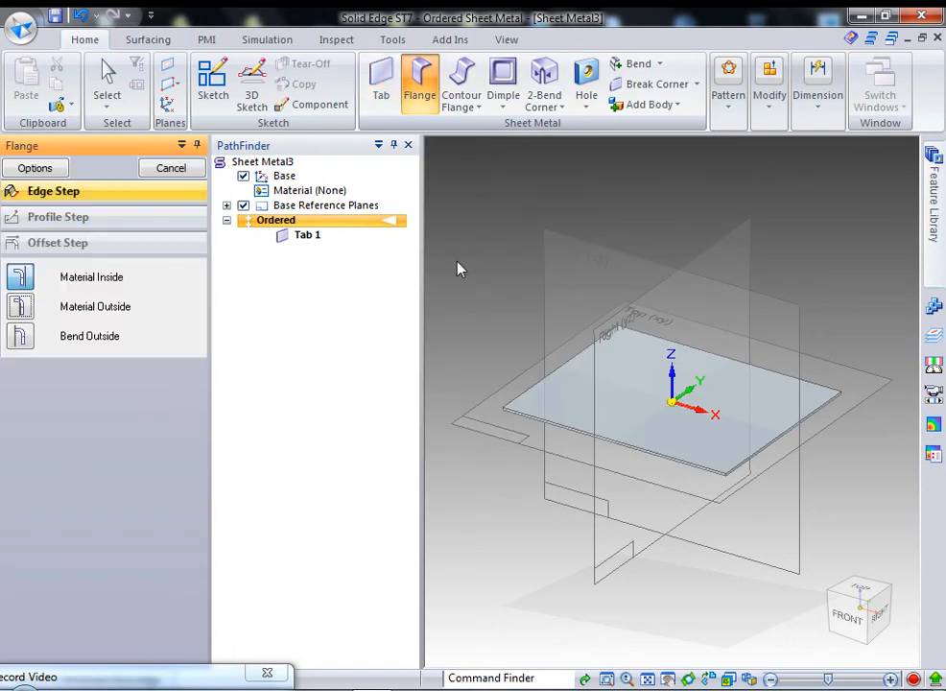
{"action": "left_click", "coordinate": [524, 396]}
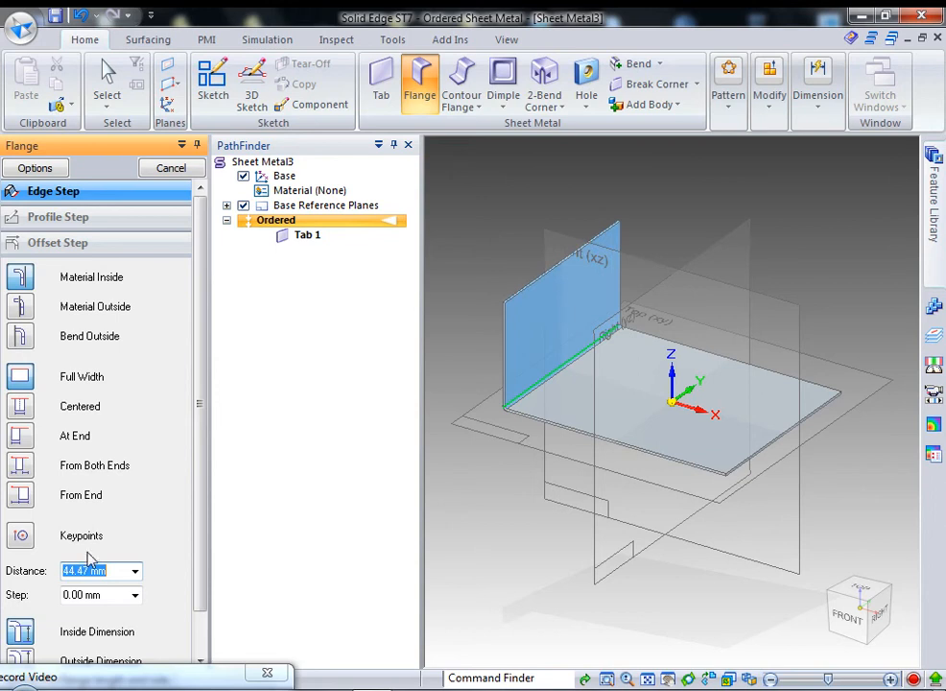
{"action": "type", "text": "1"}
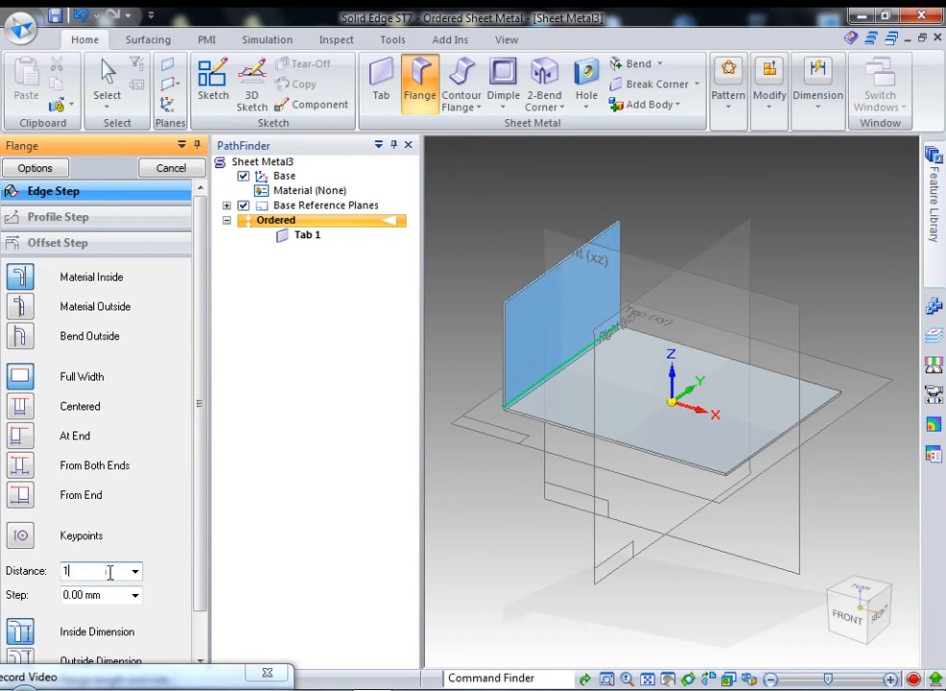
{"action": "type", "text": "00"}
{"action": "key", "text": "Return"}
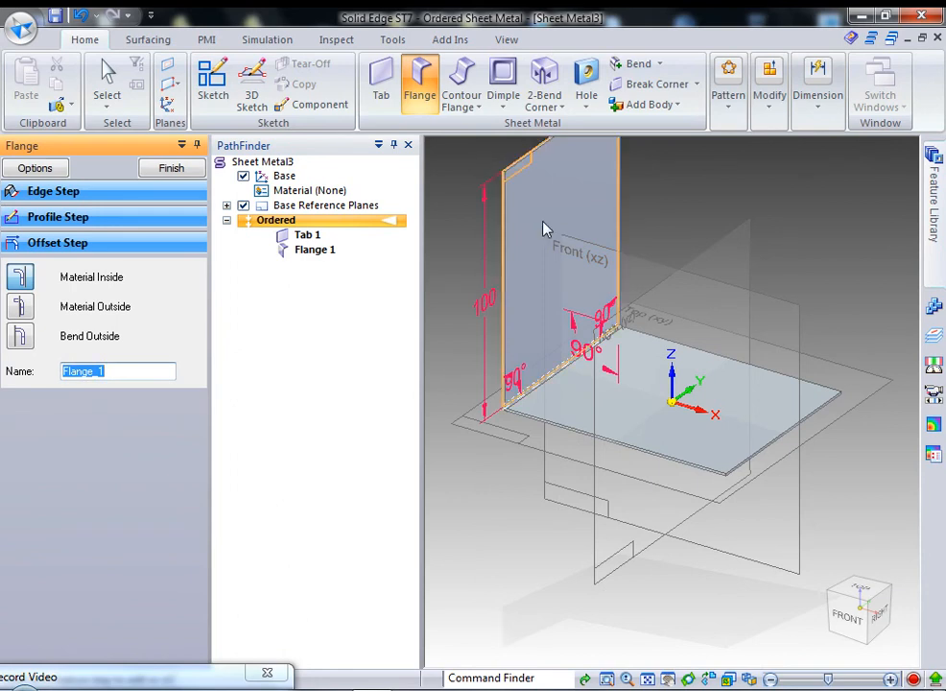
{"action": "left_click", "coordinate": [85, 218]}
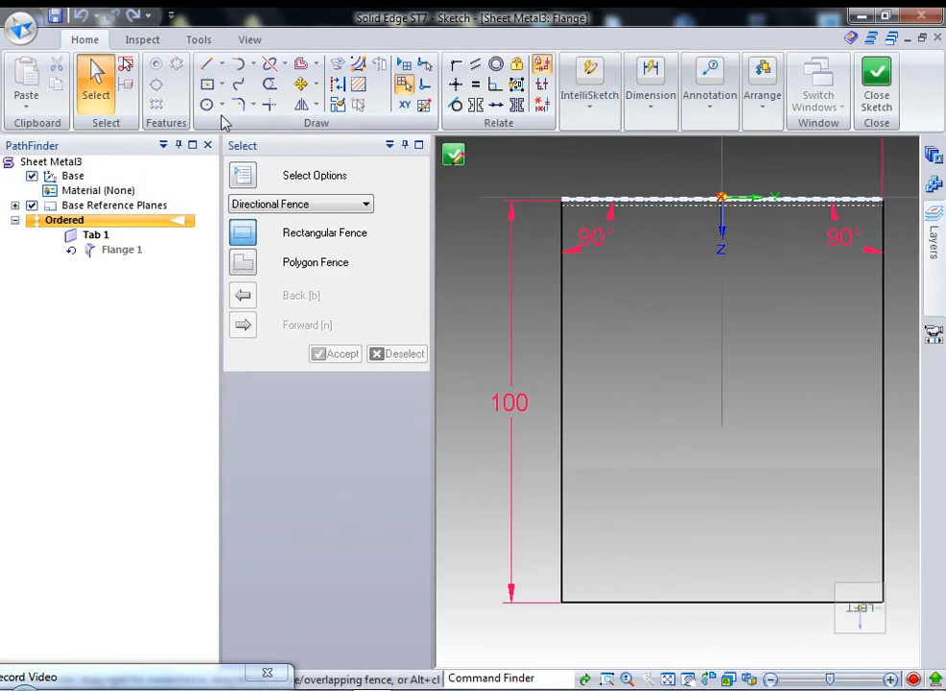
Draw a diagonal line across the profile's lower-left corner and trim the leftover segments.
{"action": "left_click", "coordinate": [206, 63]}
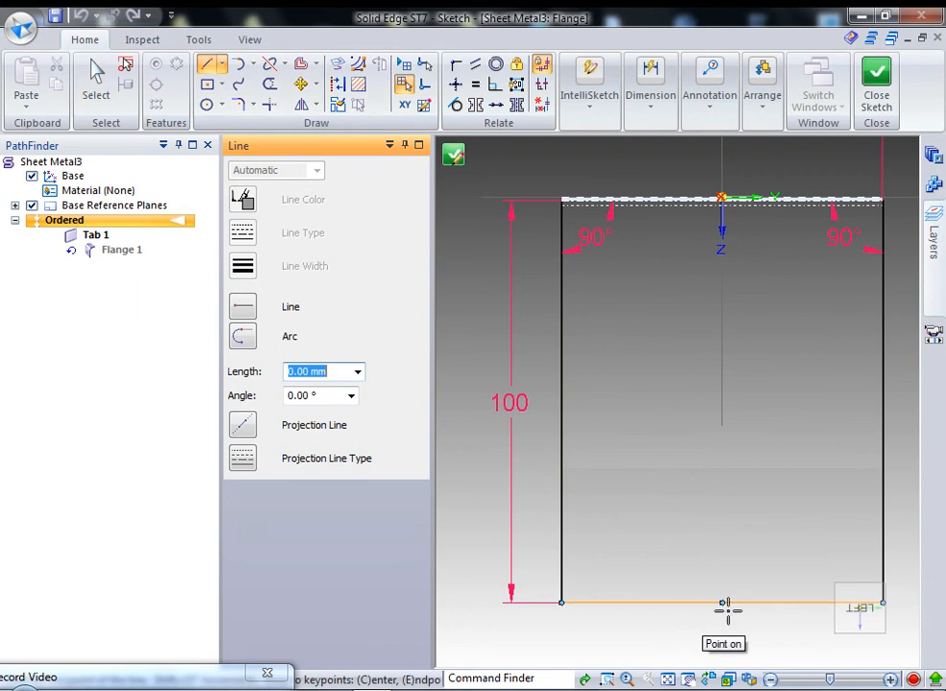
{"action": "left_click", "coordinate": [554, 463]}
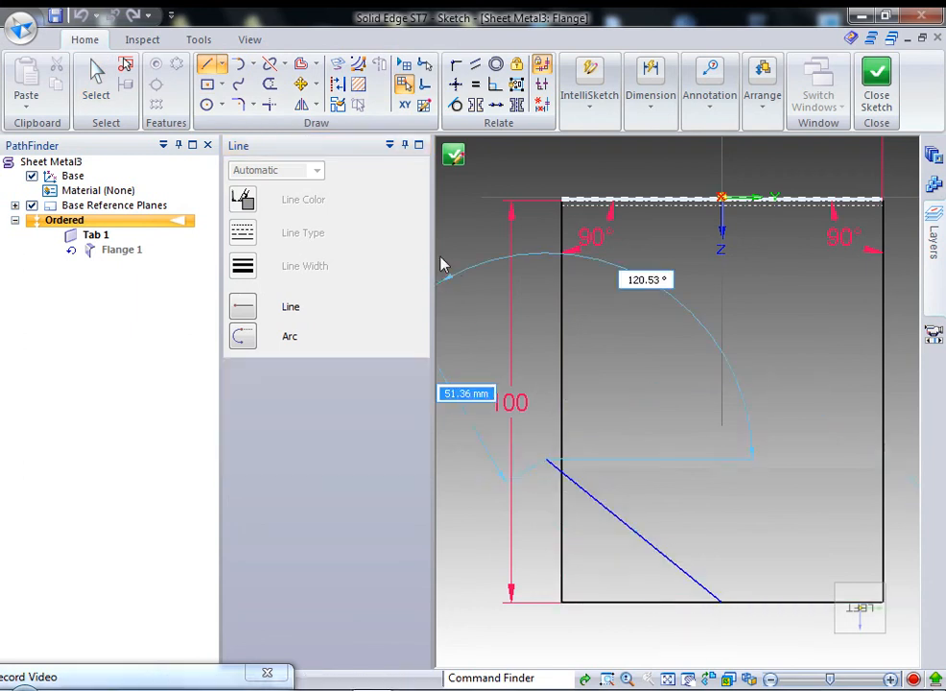
{"action": "key", "text": "Escape"}
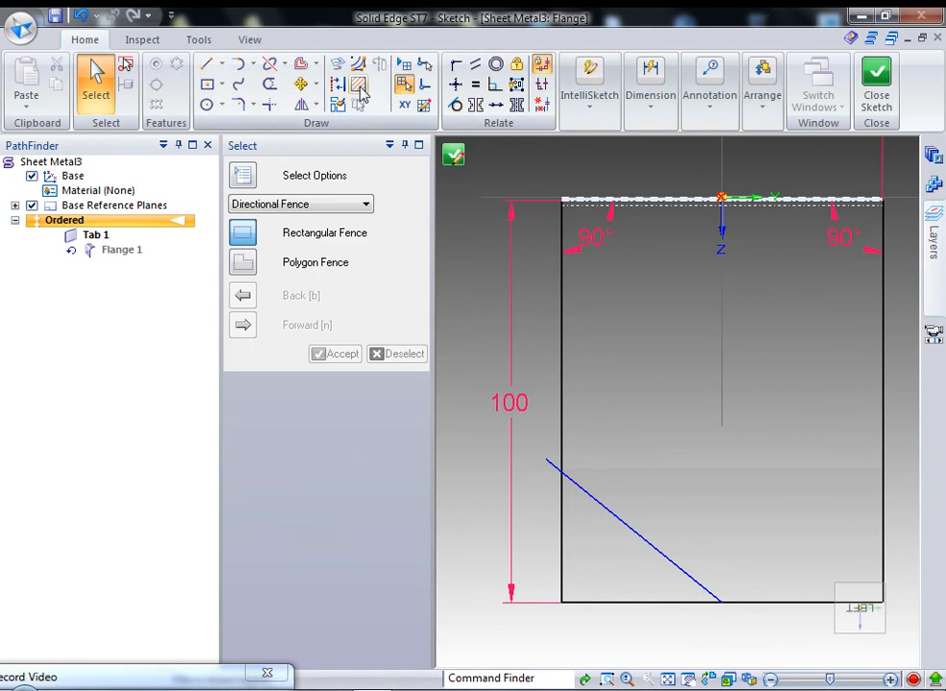
{"action": "left_click", "coordinate": [270, 85]}
{"action": "left_click", "coordinate": [567, 570]}
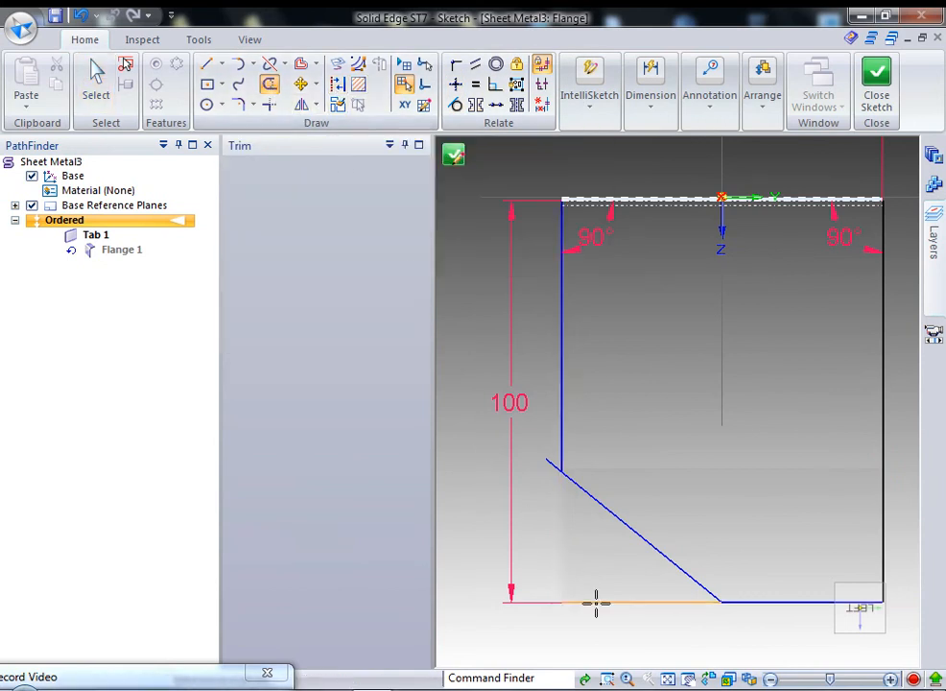
{"action": "left_click", "coordinate": [595, 602]}
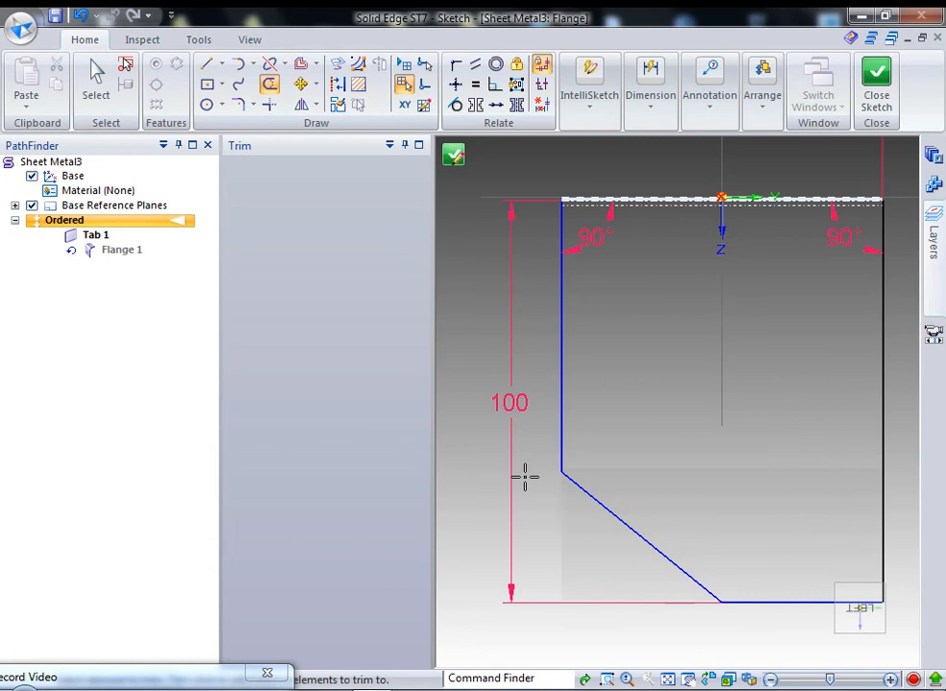
{"action": "key", "text": "Escape"}
Dimension the left vertical edge of the flange profile at 67.47 mm.
{"action": "left_click", "coordinate": [660, 84]}
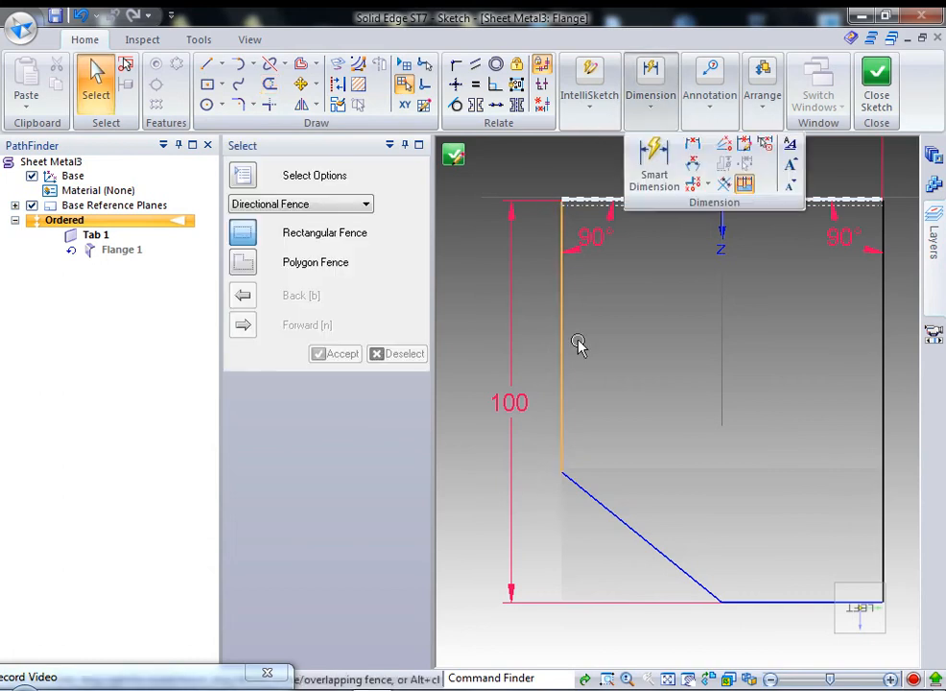
{"action": "left_click", "coordinate": [562, 353]}
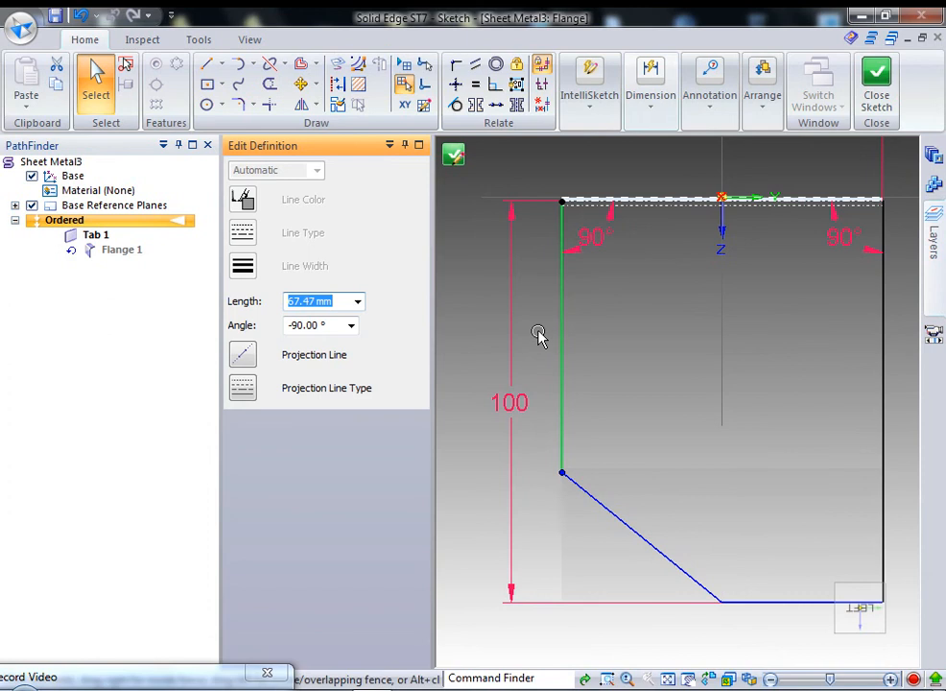
{"action": "left_click", "coordinate": [498, 345]}
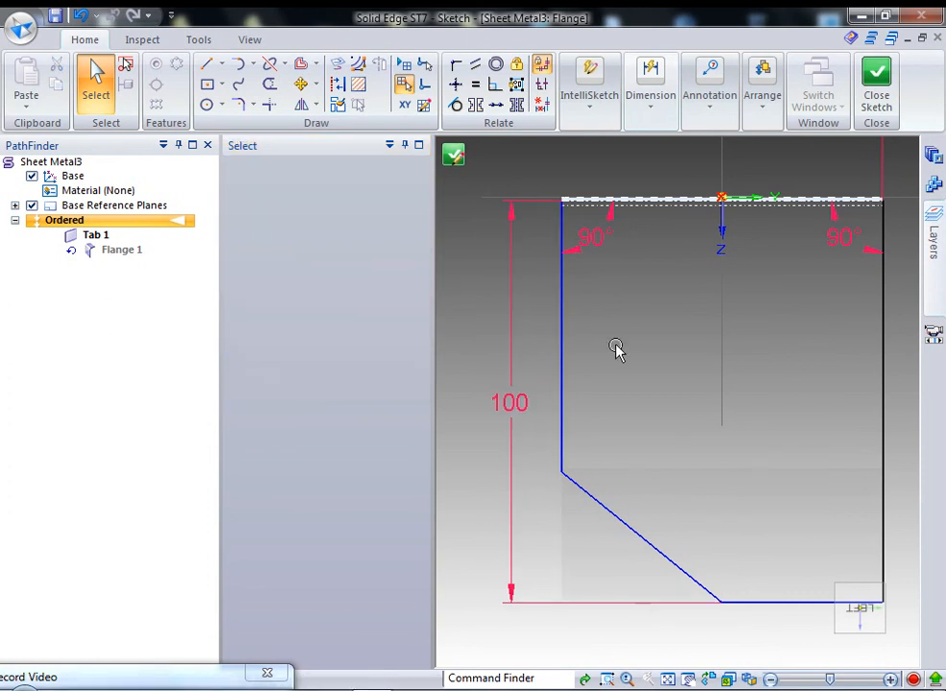
{"action": "left_click", "coordinate": [652, 121]}
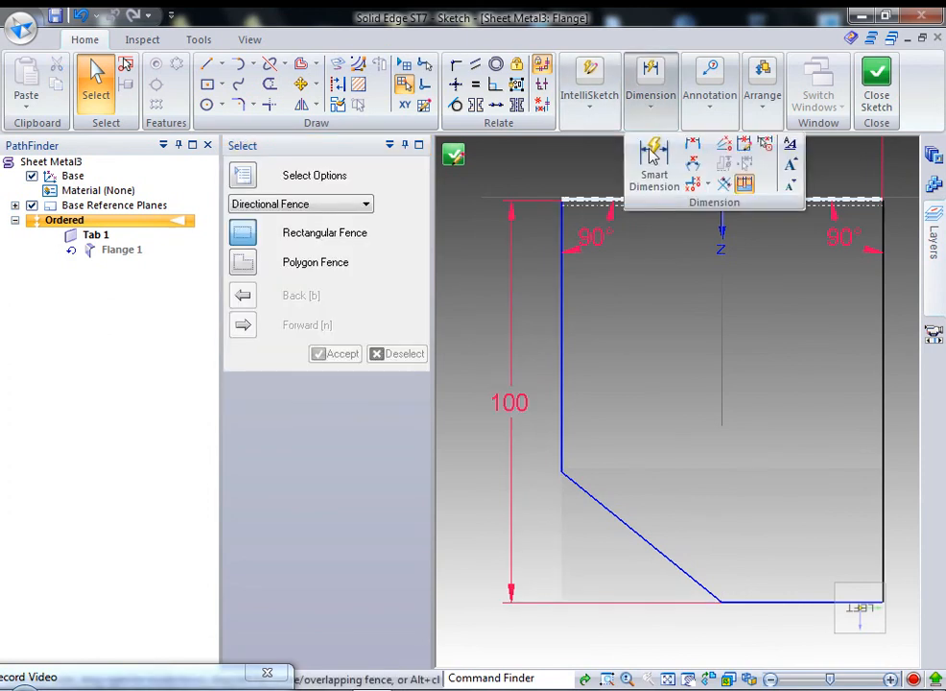
{"action": "left_click", "coordinate": [654, 158]}
{"action": "left_click", "coordinate": [560, 351]}
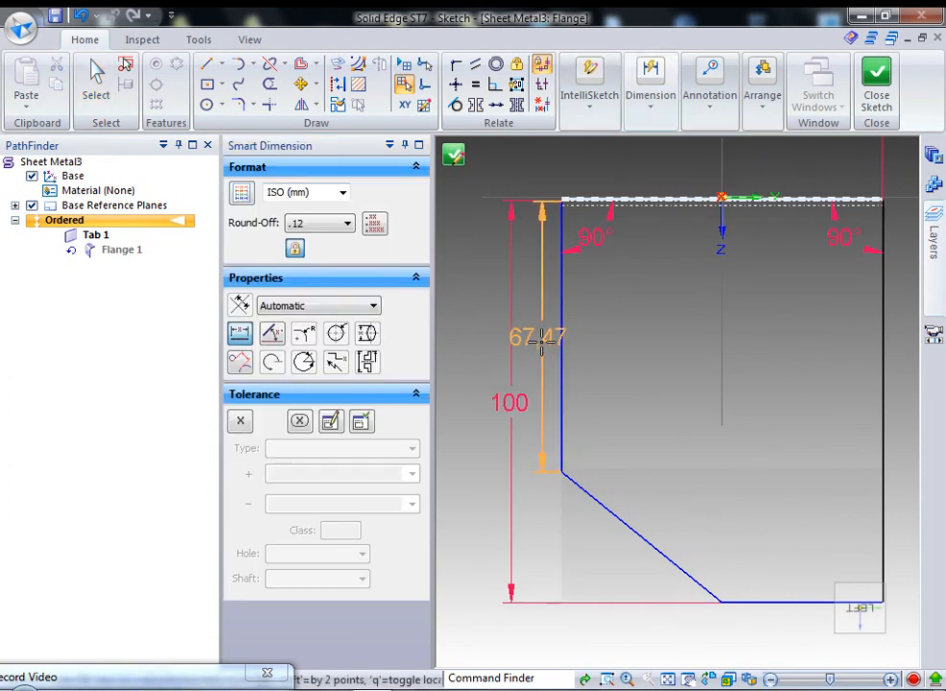
{"action": "left_click", "coordinate": [536, 347]}
{"action": "key", "text": "Escape"}
Dimension the diagonal cut at 51.59 mm and close the sketch.
{"action": "left_click", "coordinate": [642, 548]}
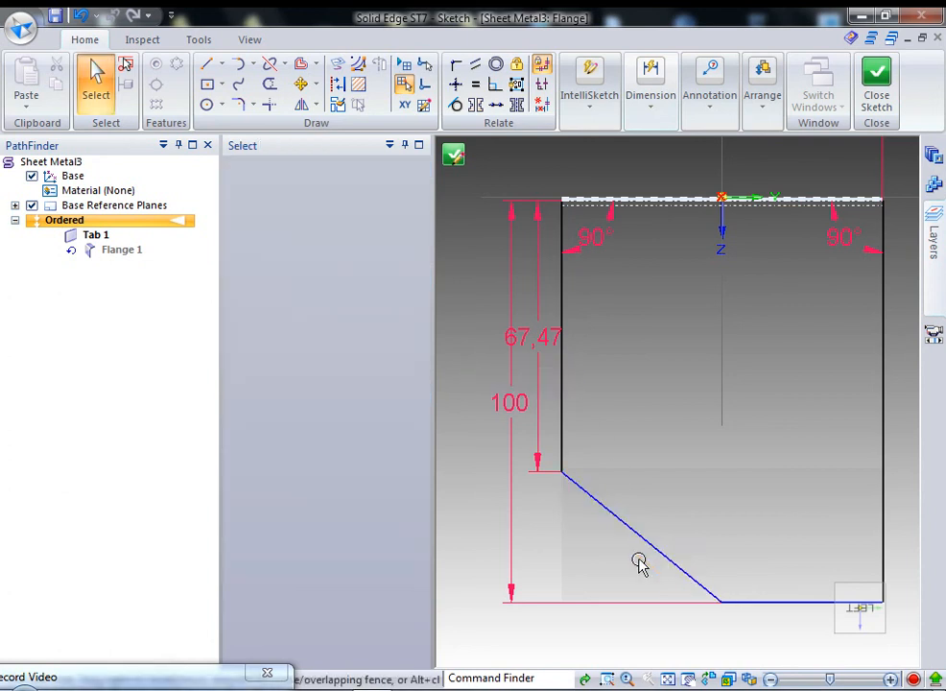
{"action": "left_click", "coordinate": [652, 88]}
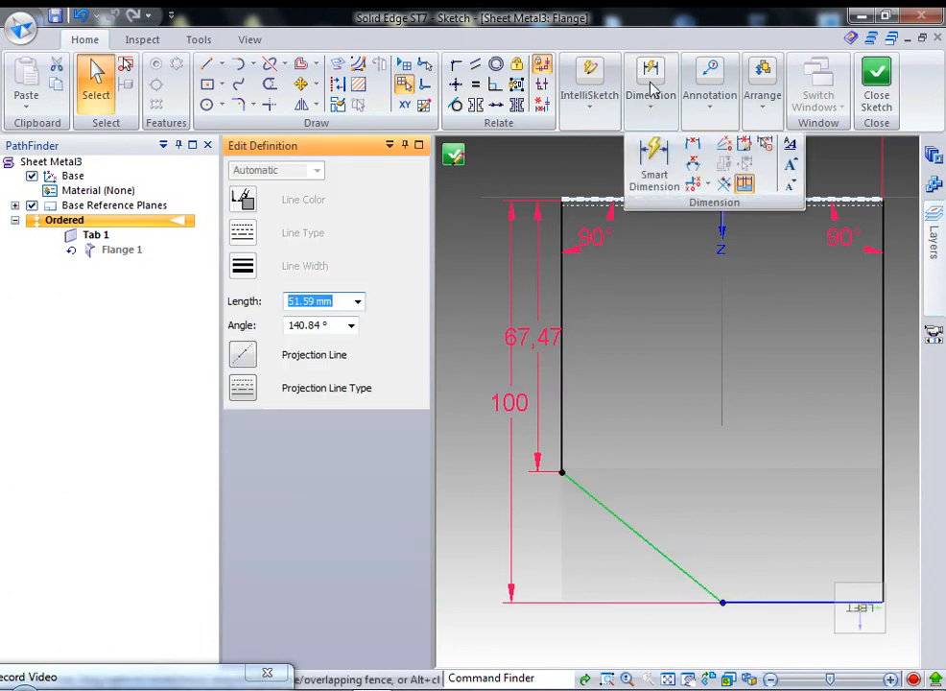
{"action": "left_click", "coordinate": [656, 158]}
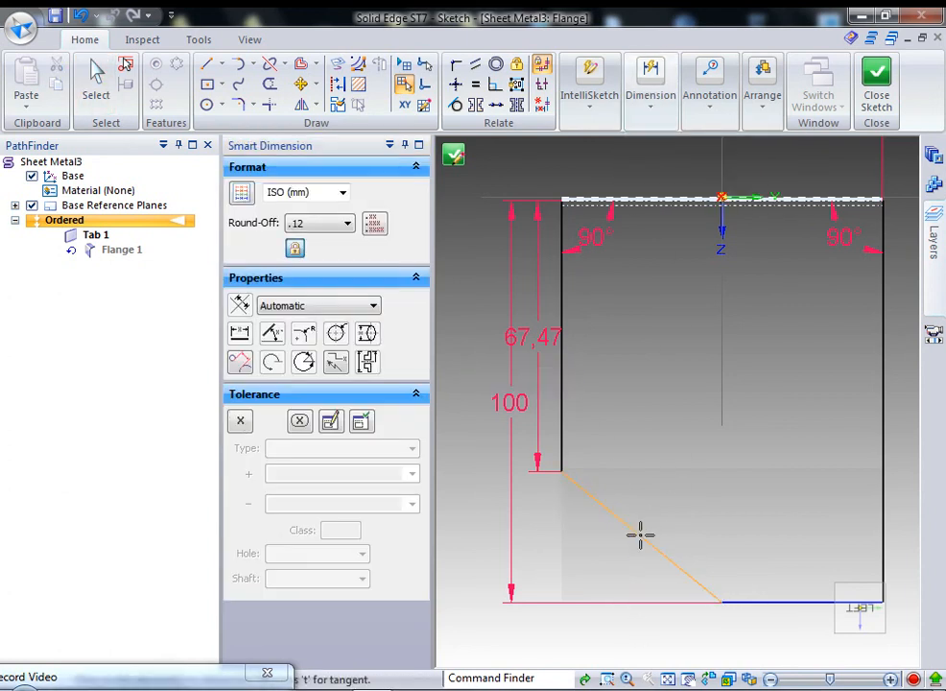
{"action": "left_click", "coordinate": [641, 531]}
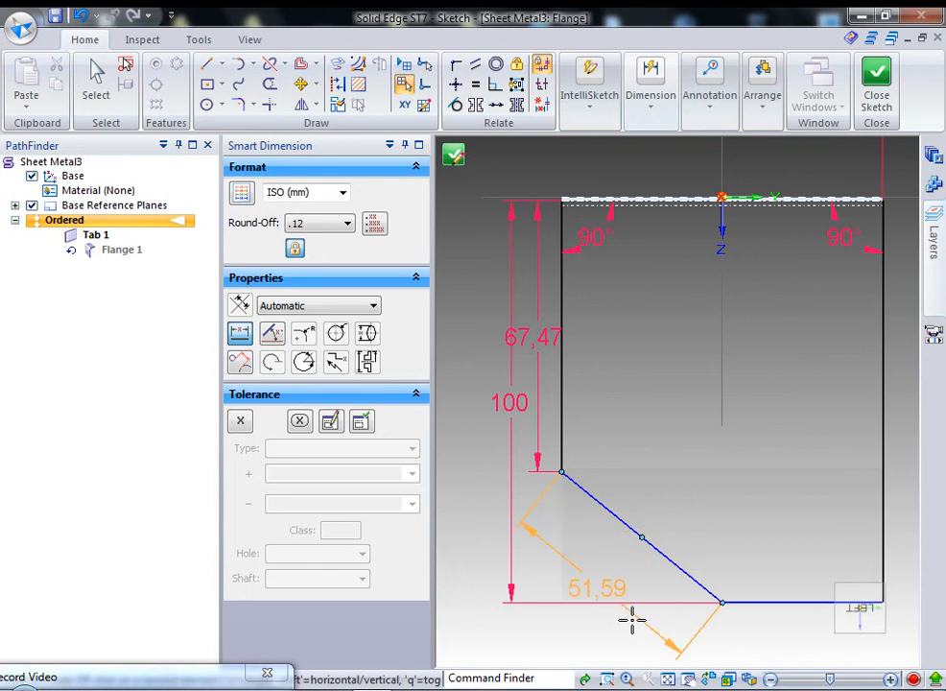
{"action": "left_click", "coordinate": [631, 620]}
{"action": "key", "text": "Escape"}
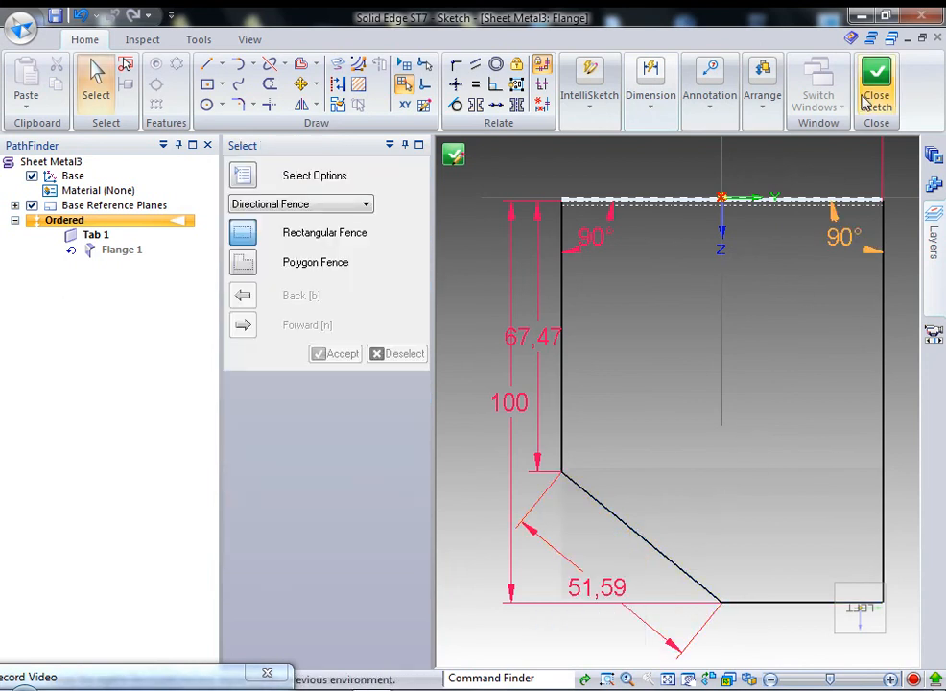
{"action": "left_click", "coordinate": [874, 96]}
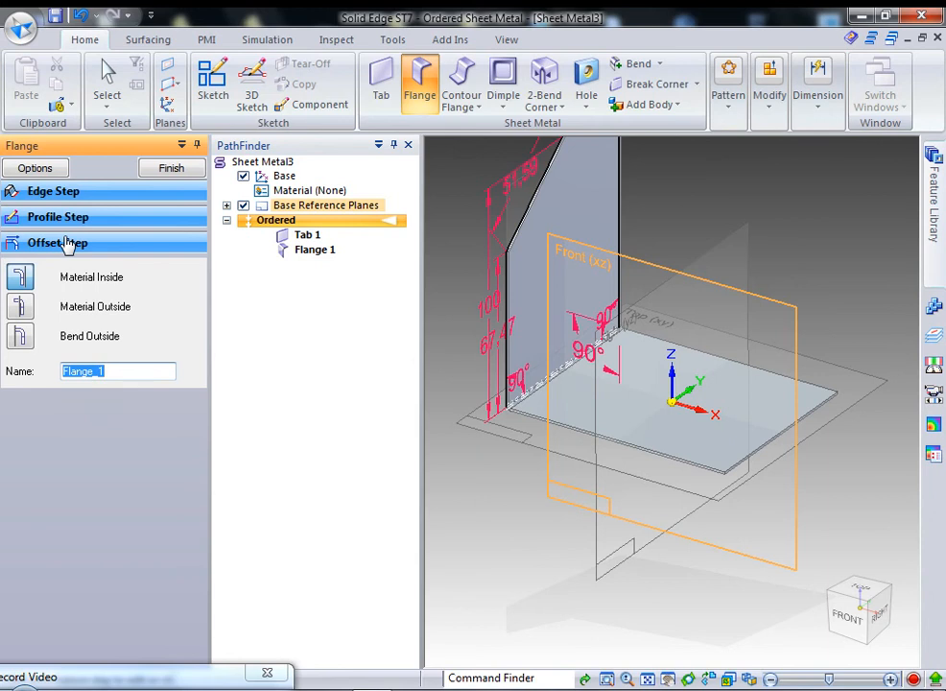
Set the flange offset to Bend Outside instead of Material Outside and finish Flange 1.
{"action": "scroll", "coordinate": [504, 413], "scroll_direction": "up", "scroll_amount": 8}
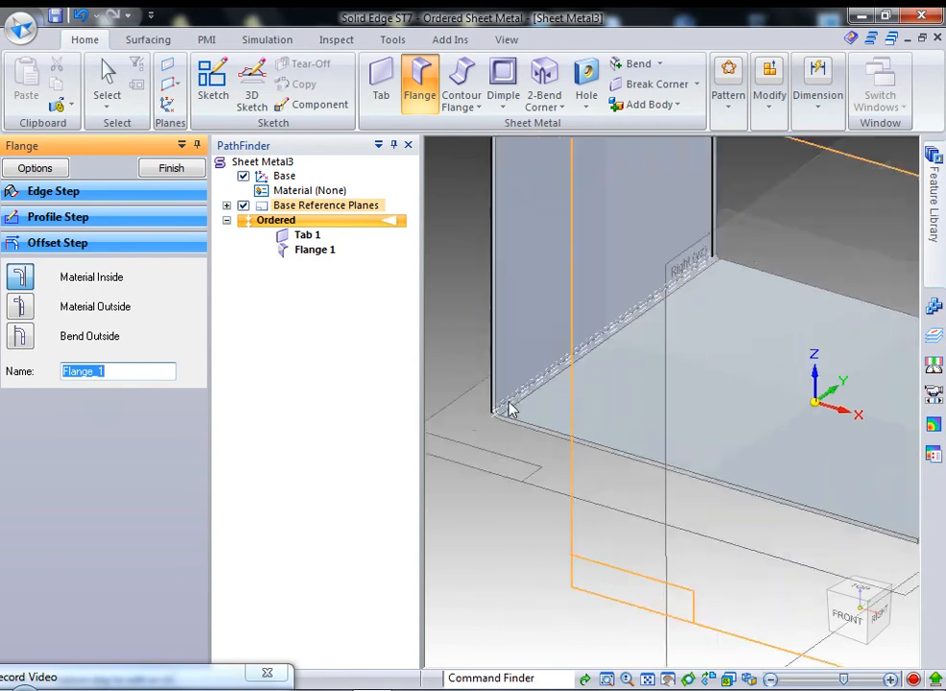
{"action": "left_click", "coordinate": [483, 432]}
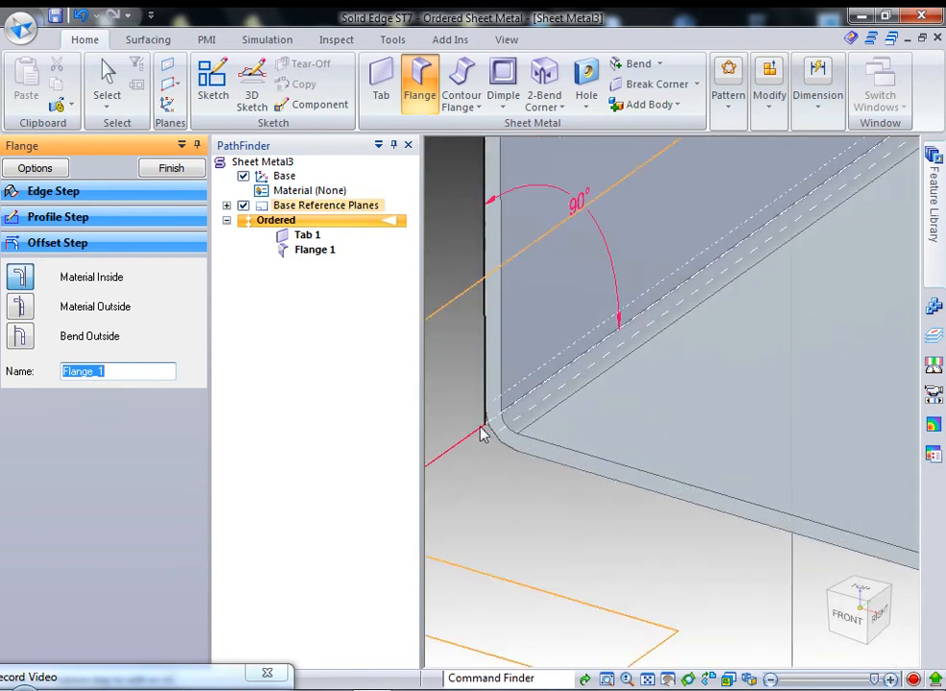
{"action": "left_click", "coordinate": [19, 305]}
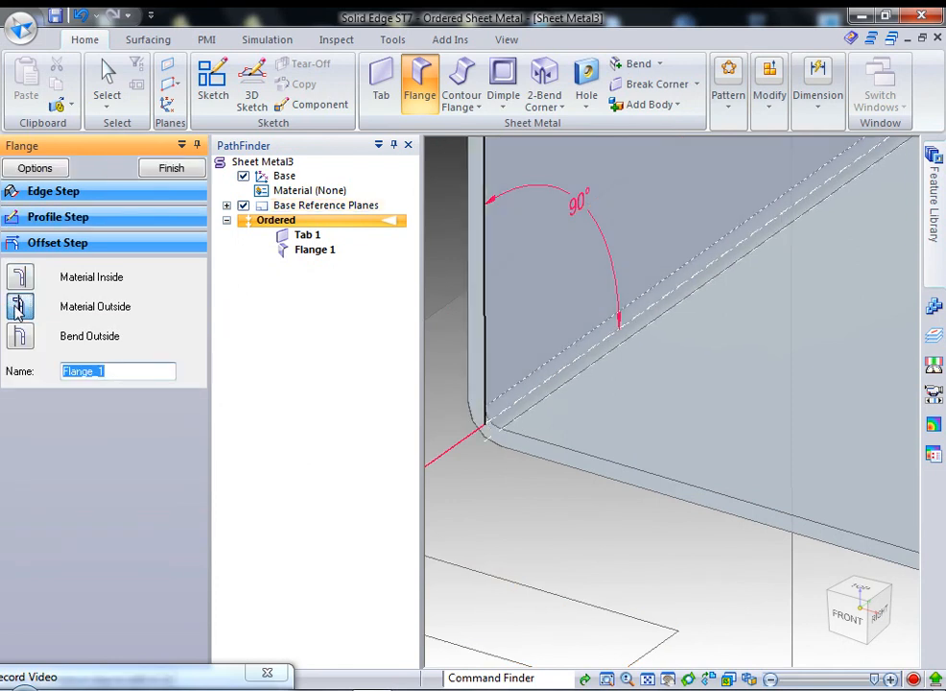
{"action": "left_click", "coordinate": [19, 335]}
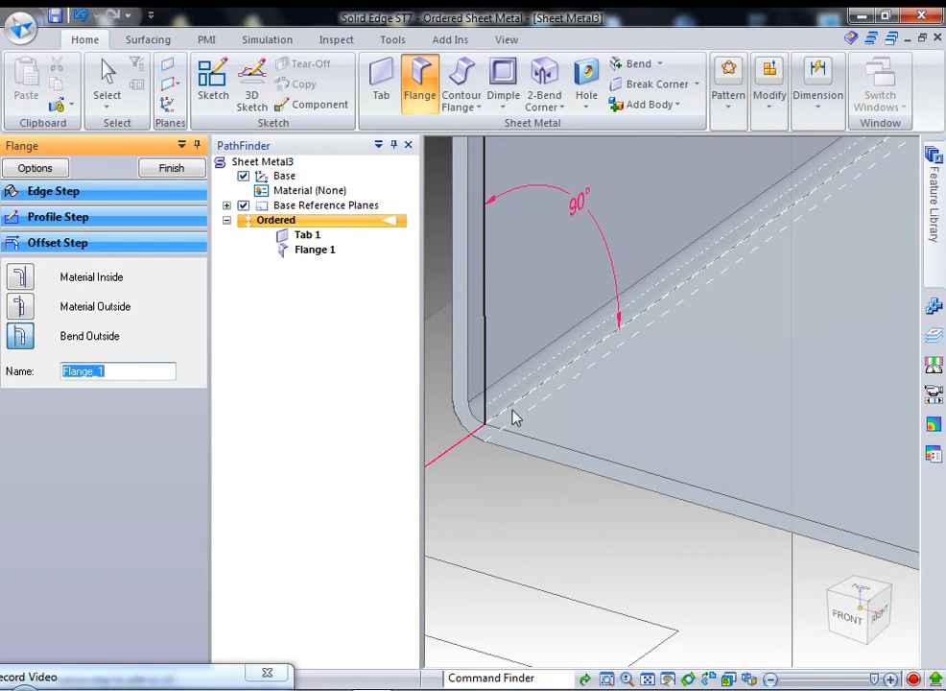
{"action": "scroll", "coordinate": [799, 456], "scroll_direction": "down", "scroll_amount": 3}
{"action": "scroll", "coordinate": [630, 452], "scroll_direction": "down", "scroll_amount": 3}
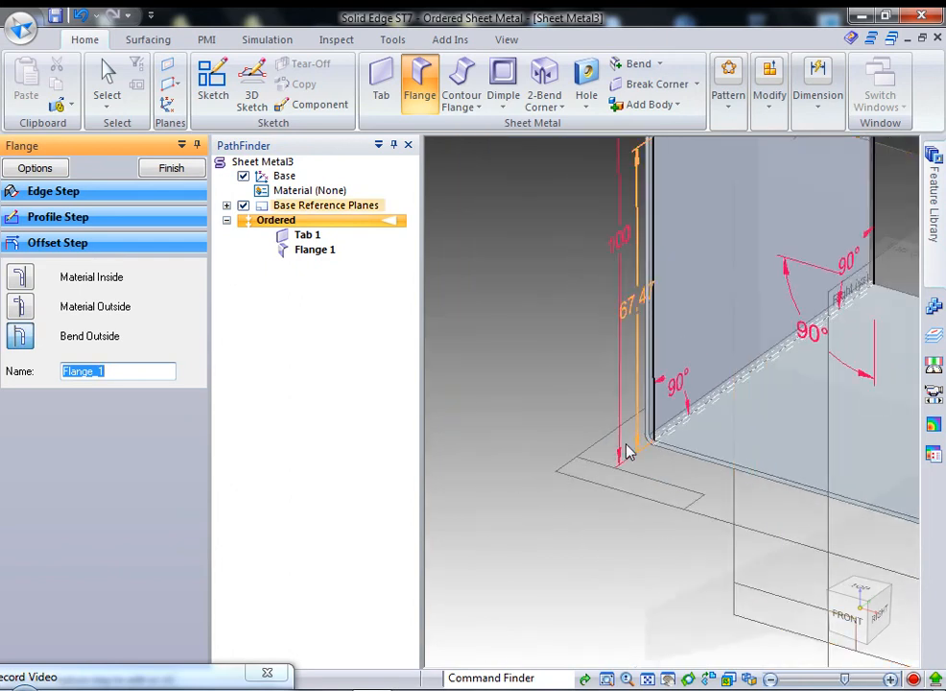
{"action": "scroll", "coordinate": [626, 452], "scroll_direction": "down", "scroll_amount": 5}
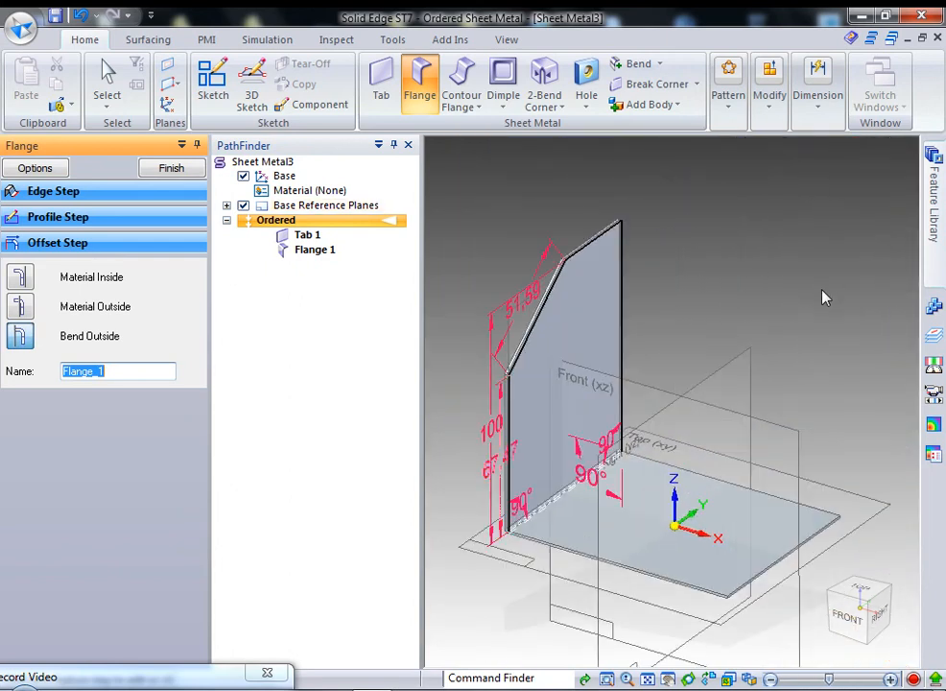
{"action": "left_click", "coordinate": [185, 171]}
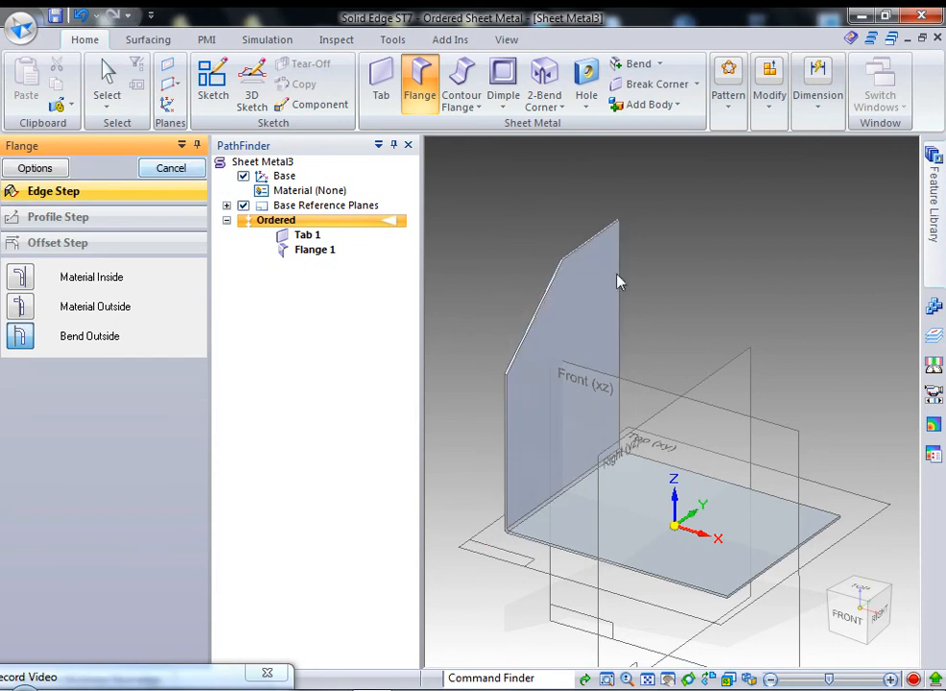
Exit the Flange command and start Unbend from the Bend dropdown.
{"action": "left_click", "coordinate": [159, 172]}
{"action": "middle_click_drag", "start_coordinate": [572, 429], "coordinate": [542, 475]}
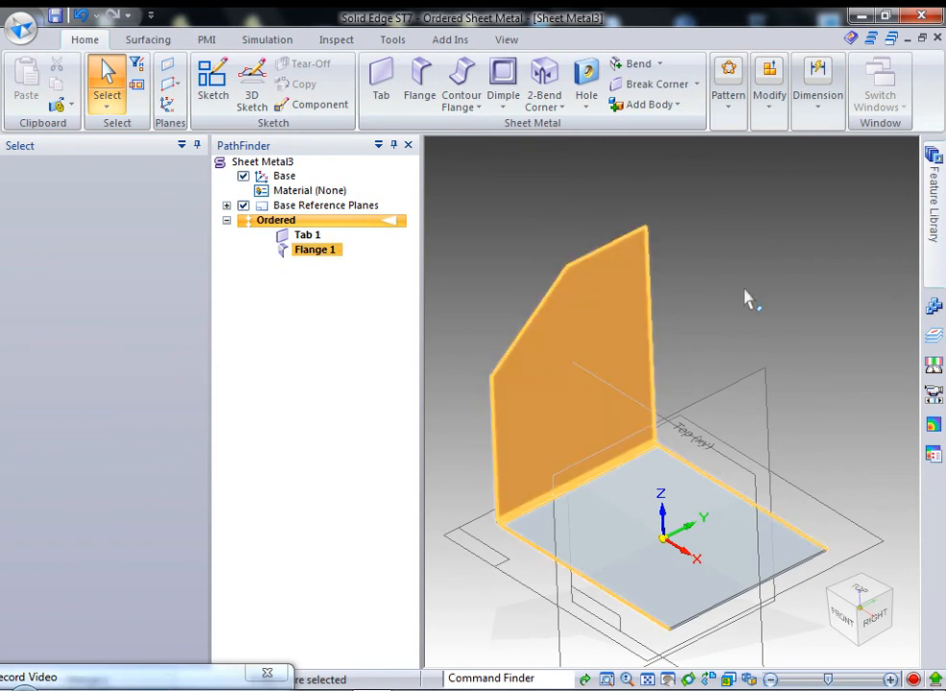
{"action": "mouse_move", "coordinate": [746, 298]}
{"action": "middle_mouse_down"}
{"action": "mouse_move", "coordinate": [754, 261]}
{"action": "mouse_move", "coordinate": [738, 272]}
{"action": "mouse_move", "coordinate": [741, 285]}
{"action": "middle_mouse_up"}
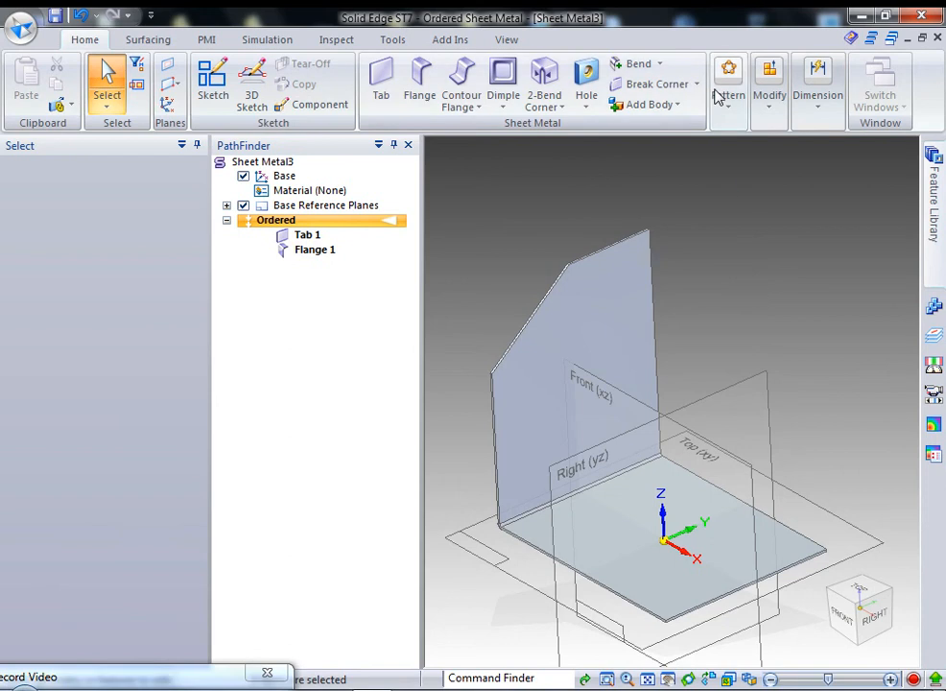
{"action": "left_click", "coordinate": [562, 107]}
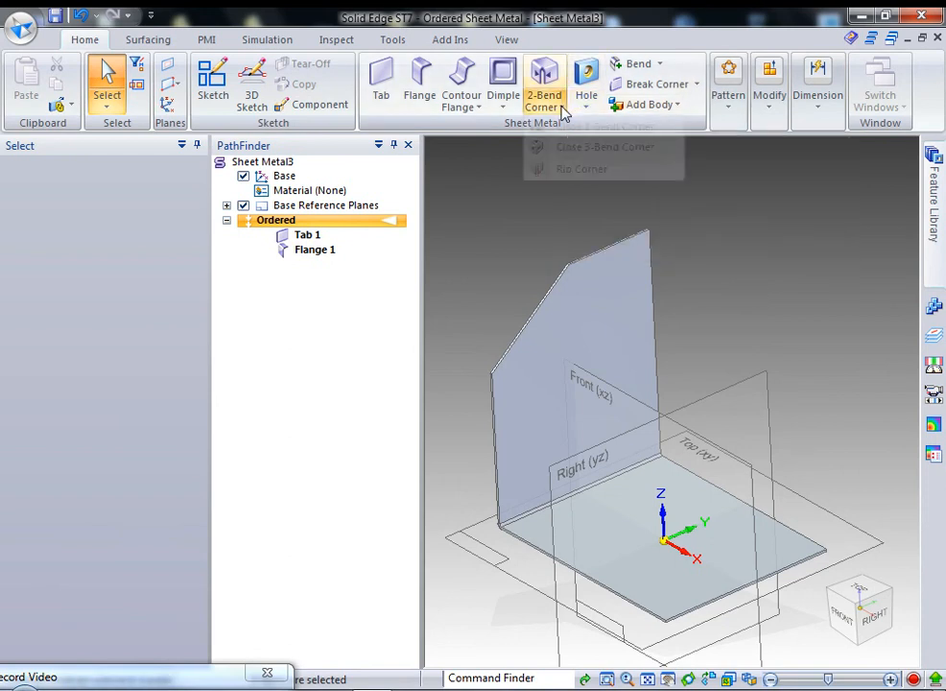
{"action": "left_click", "coordinate": [697, 84]}
{"action": "left_click", "coordinate": [663, 66]}
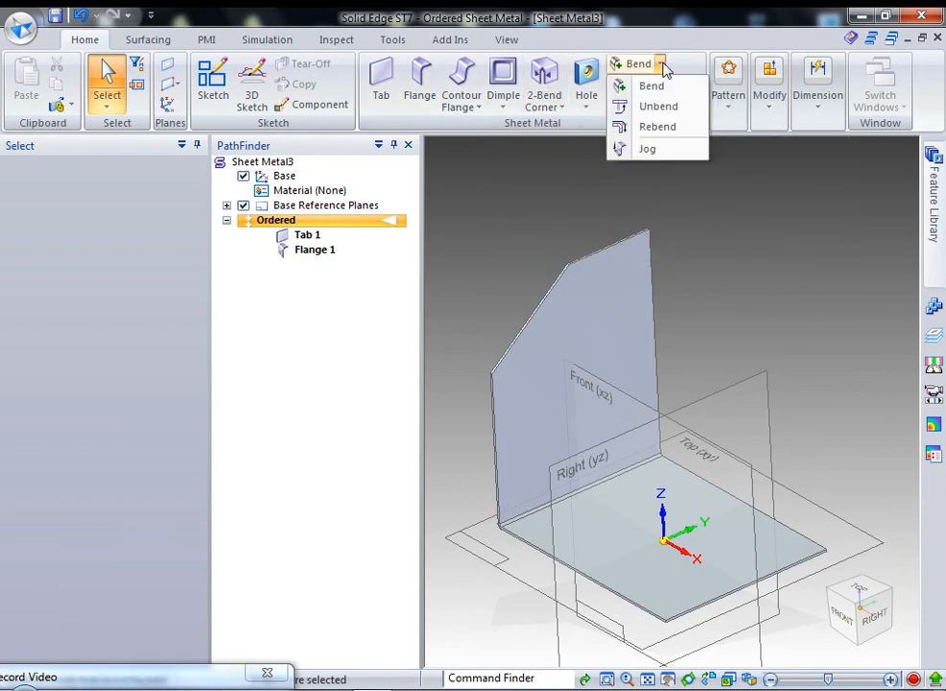
{"action": "left_click", "coordinate": [677, 109]}
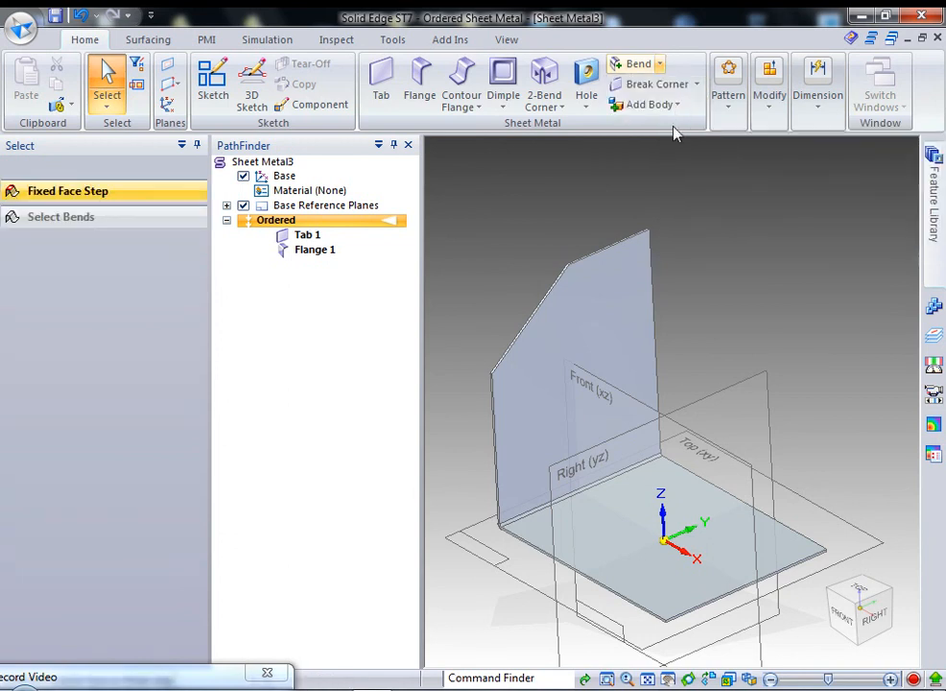
Unbend the flange with the base plate as the fixed face and inspect the flat part.
{"action": "left_click", "coordinate": [619, 538]}
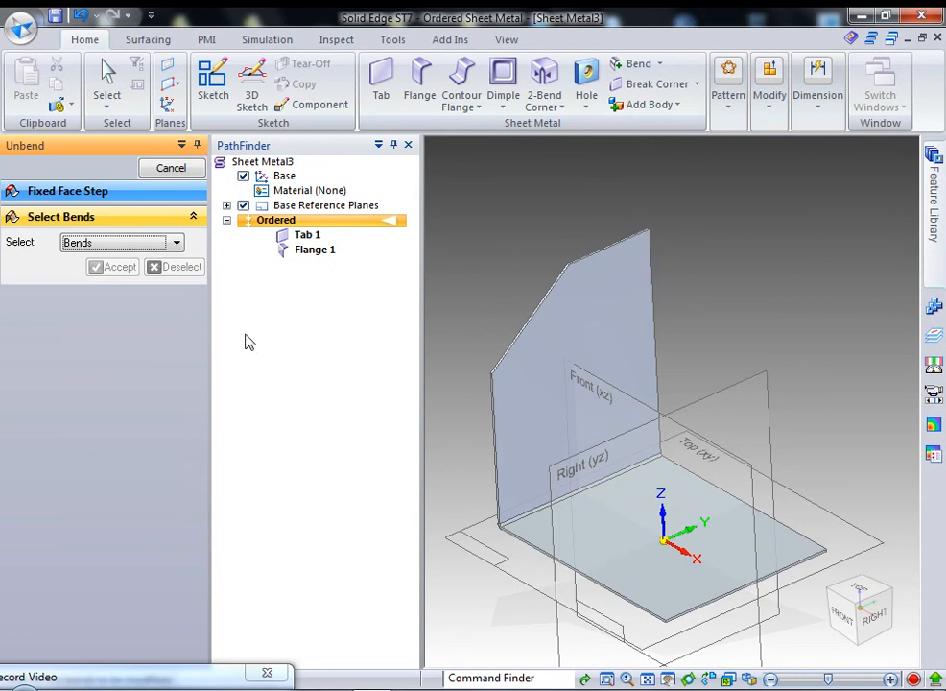
{"action": "left_click", "coordinate": [622, 478]}
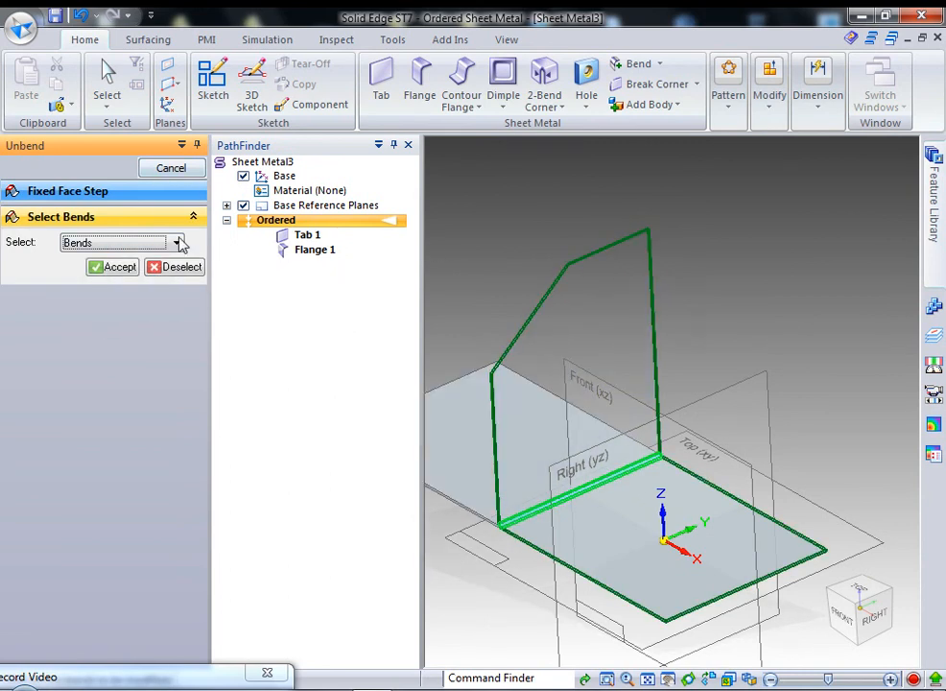
{"action": "left_click", "coordinate": [115, 268]}
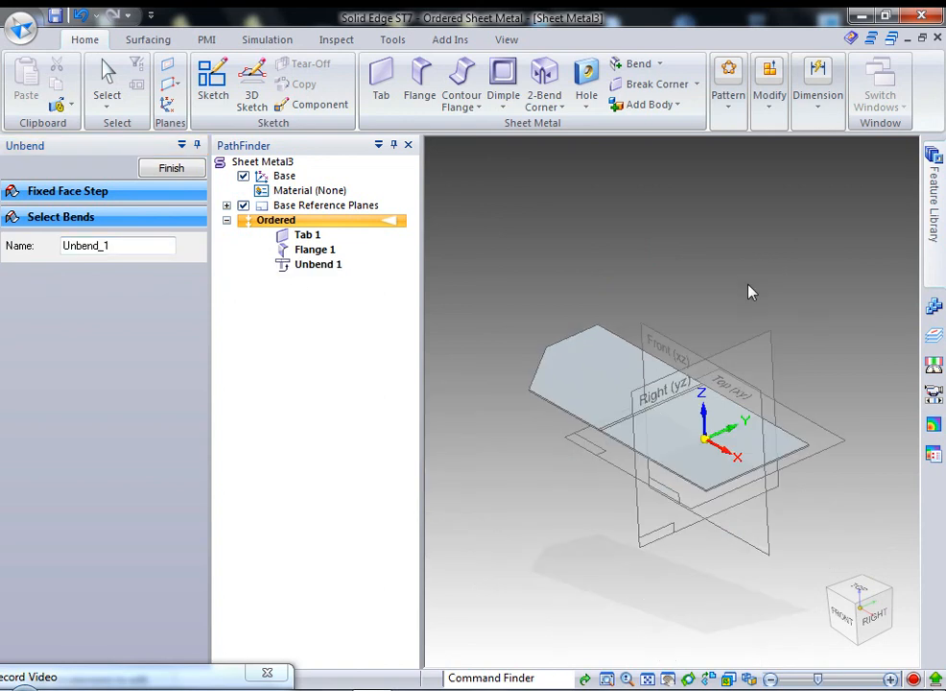
{"action": "middle_click_drag", "start_coordinate": [751, 289], "coordinate": [782, 381]}
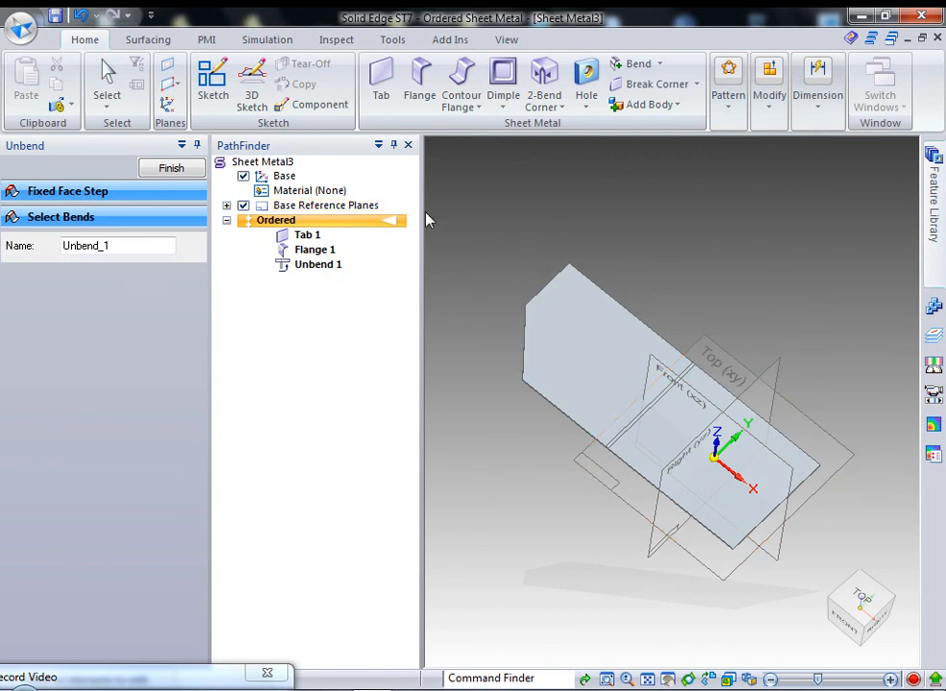
{"action": "left_click", "coordinate": [163, 169]}
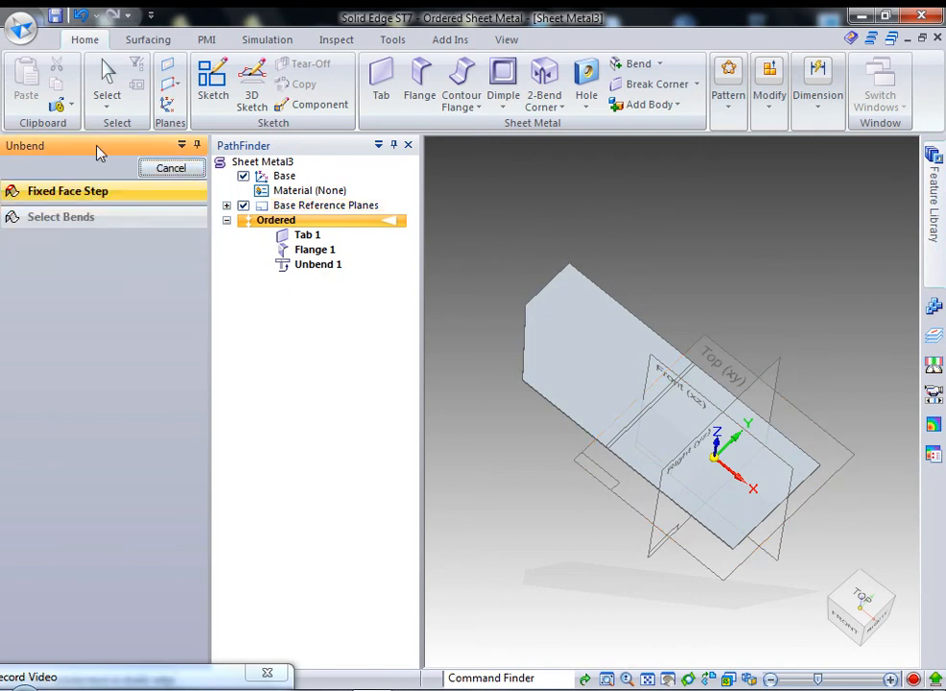
{"action": "left_click", "coordinate": [171, 169]}
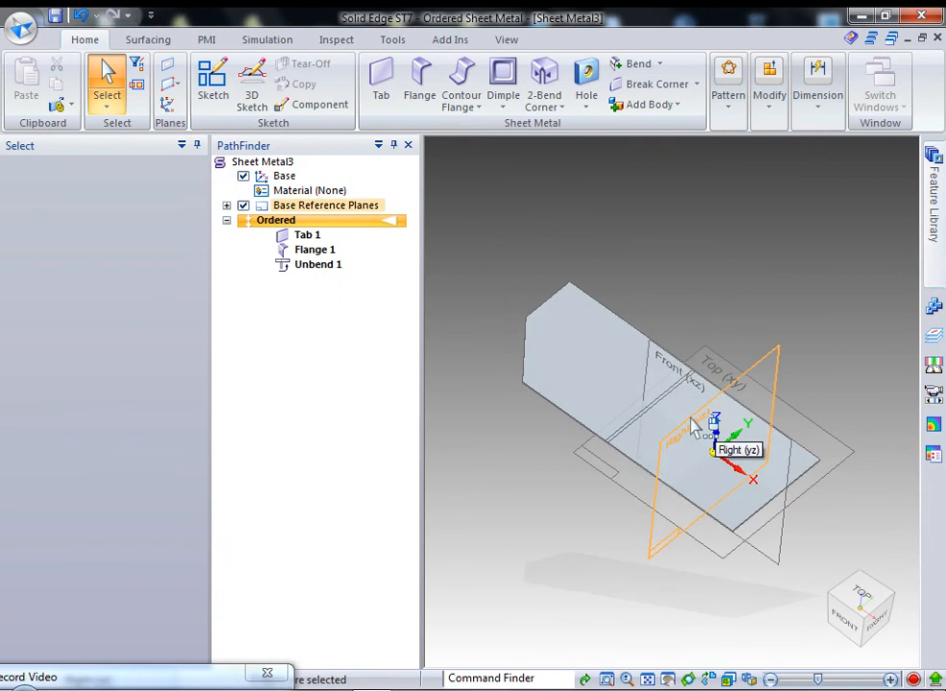
Delete Unbend 1 from PathFinder so the flange is folded again.
{"action": "left_click", "coordinate": [309, 267]}
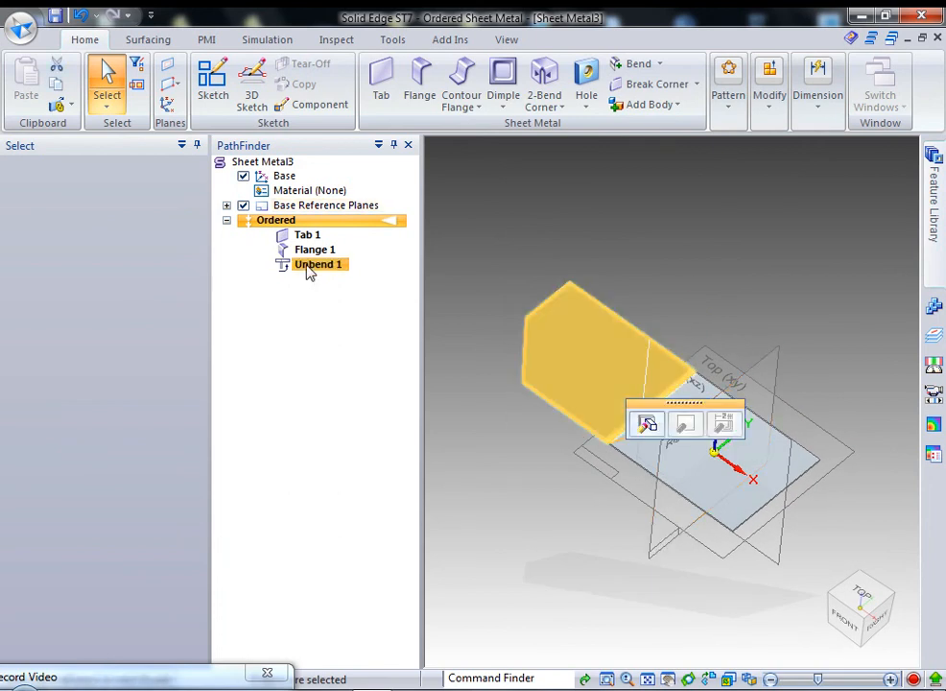
{"action": "right_click", "coordinate": [309, 266]}
{"action": "left_click", "coordinate": [350, 650]}
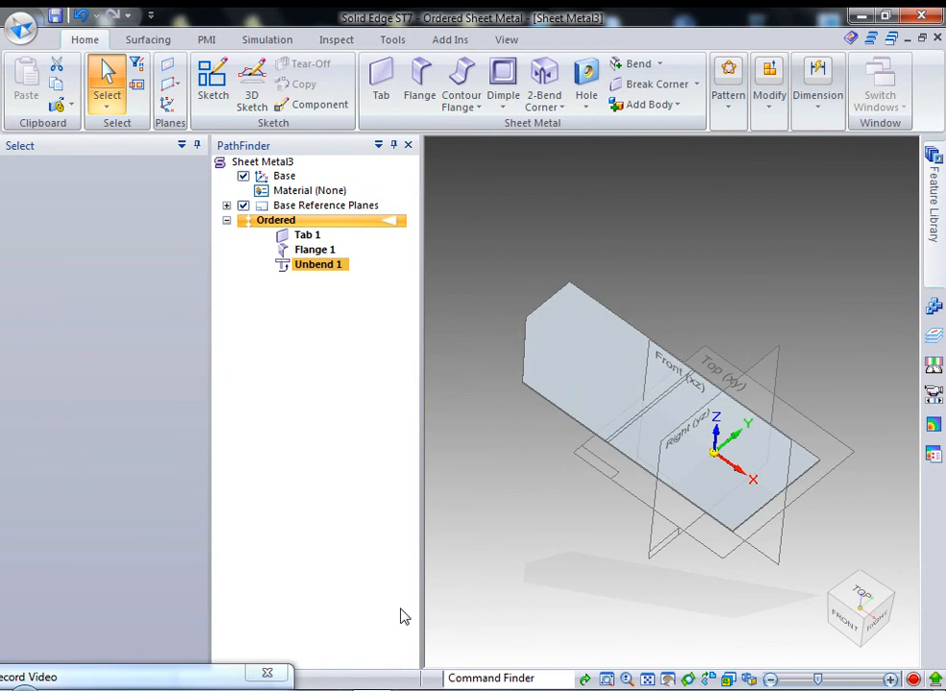
{"action": "middle_click_drag", "start_coordinate": [821, 345], "coordinate": [786, 289]}
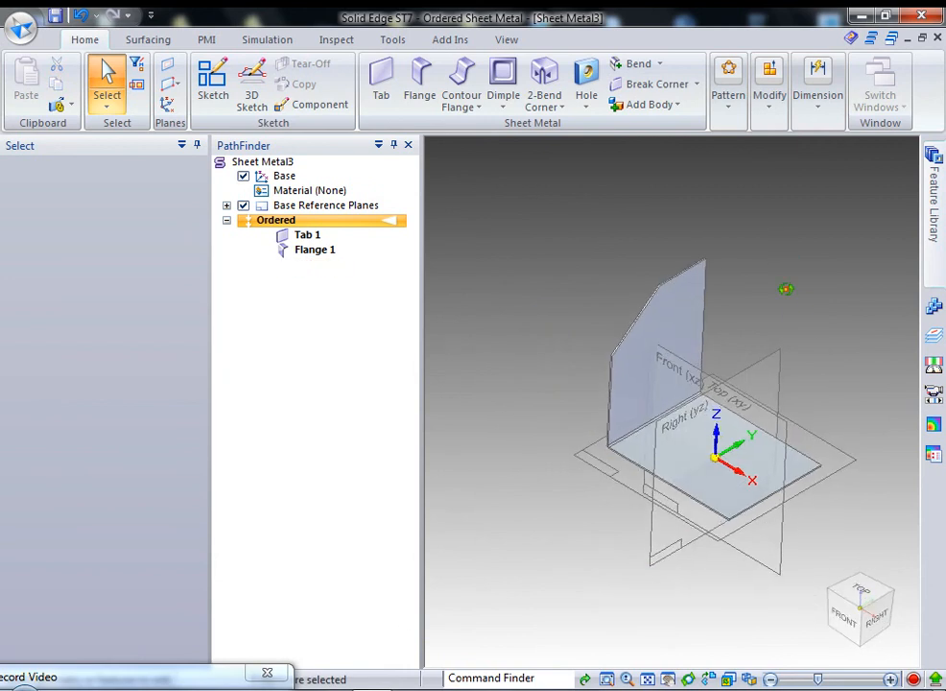
Browse the pattern, modify, dimensioning and contour flange tool lists without choosing anything.
{"action": "left_click", "coordinate": [729, 101]}
{"action": "left_click", "coordinate": [774, 123]}
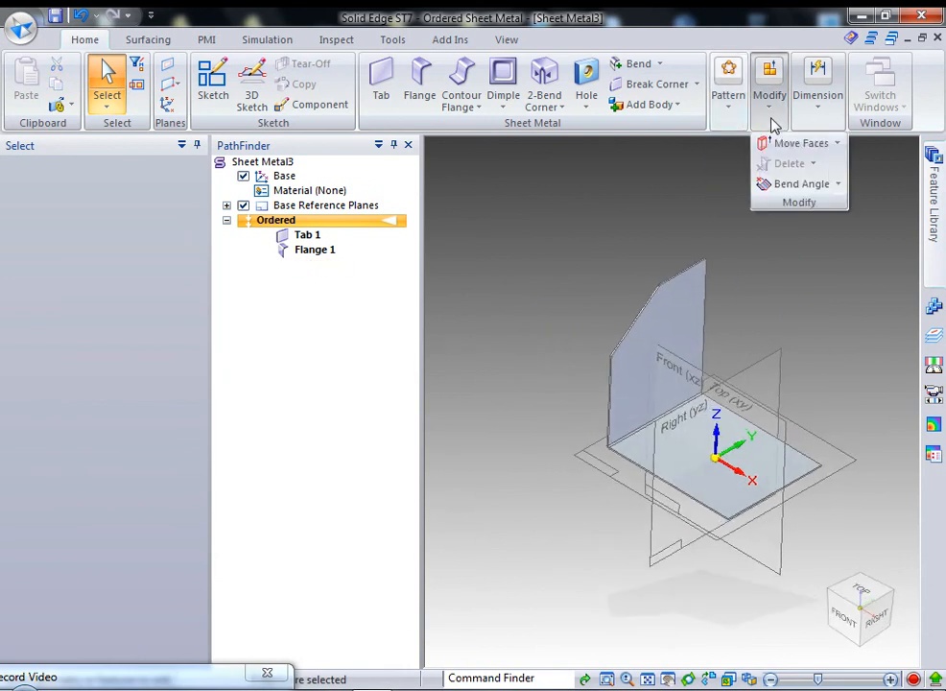
{"action": "left_click", "coordinate": [821, 121]}
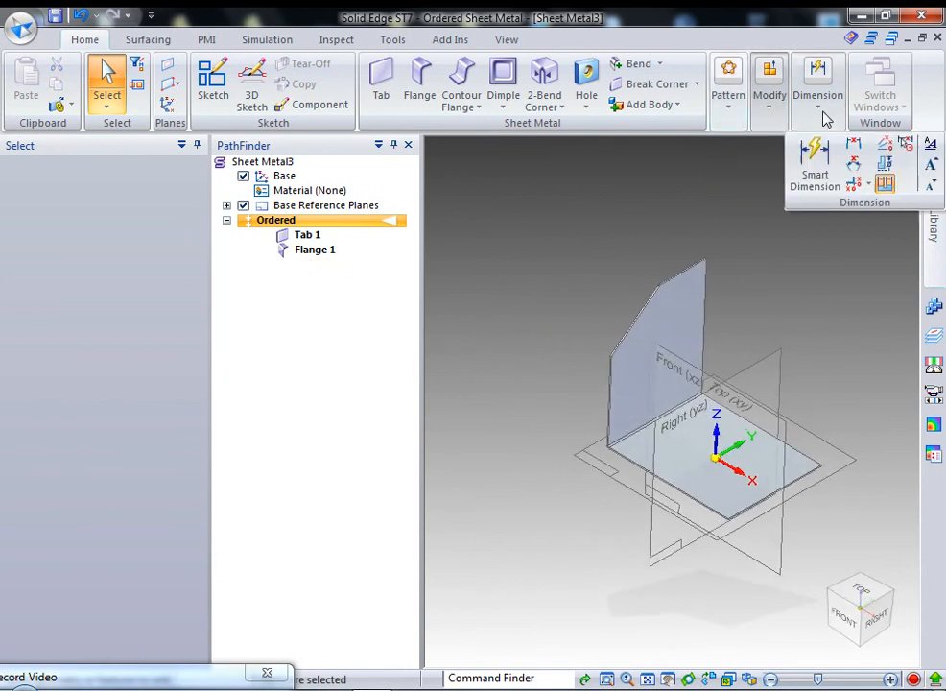
{"action": "left_click", "coordinate": [669, 206]}
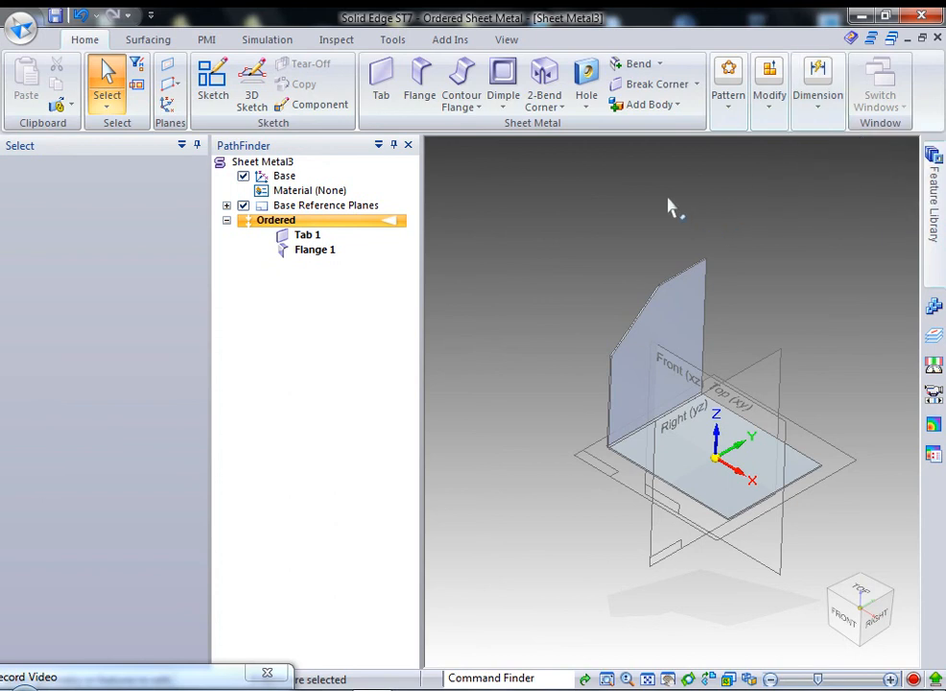
{"action": "left_click", "coordinate": [464, 109]}
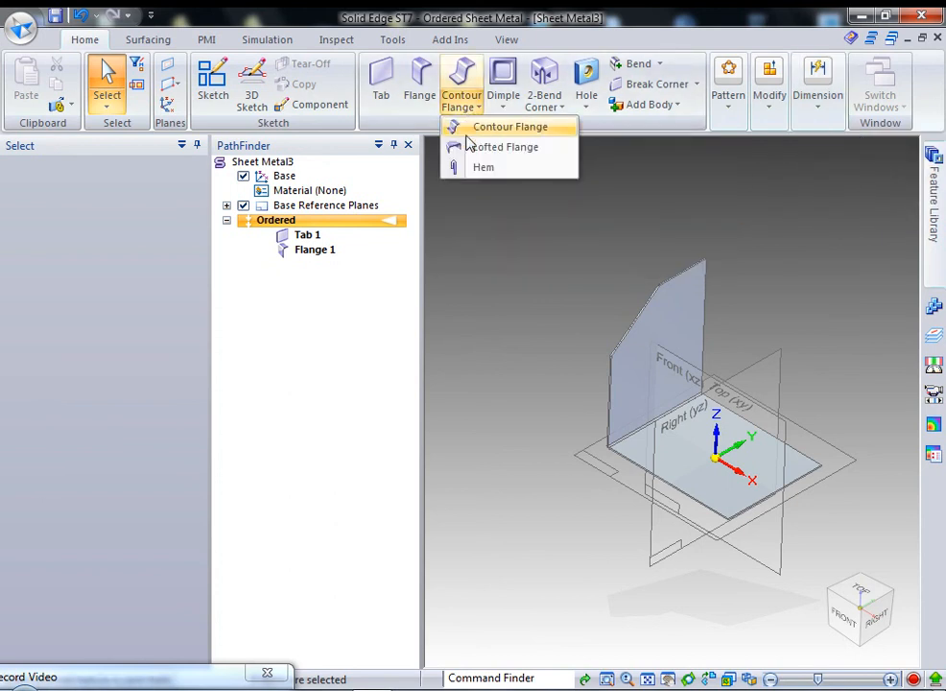
{"action": "left_click", "coordinate": [478, 270]}
{"action": "middle_click_drag", "start_coordinate": [738, 369], "coordinate": [732, 359]}
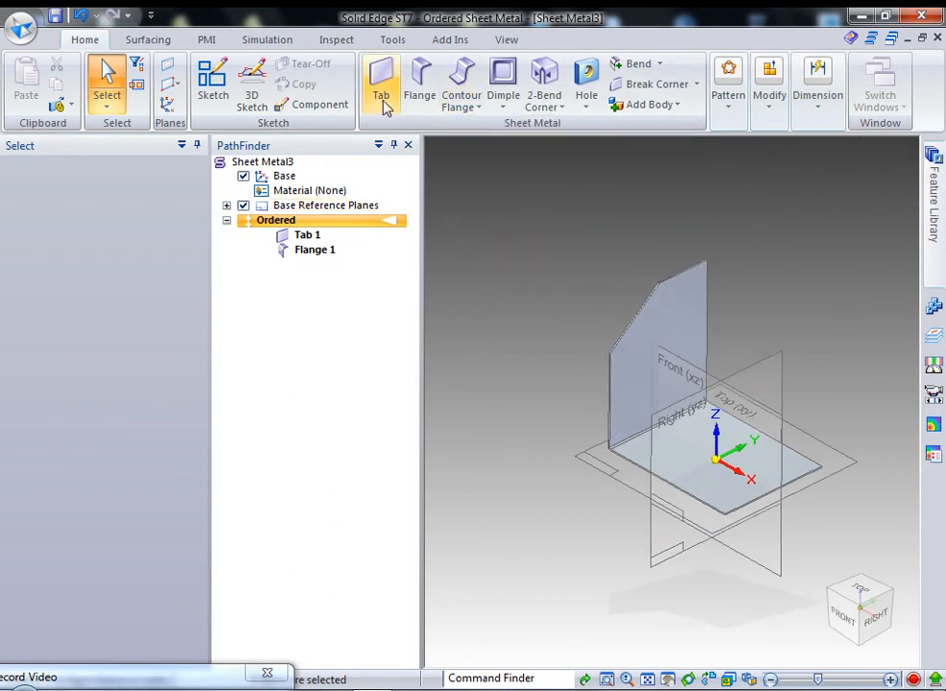
Add Flange 2 on the plate's front edge at 36.52 mm and open its Flange Options.
{"action": "left_click", "coordinate": [420, 84]}
{"action": "scroll", "coordinate": [794, 450], "scroll_direction": "up", "scroll_amount": 4}
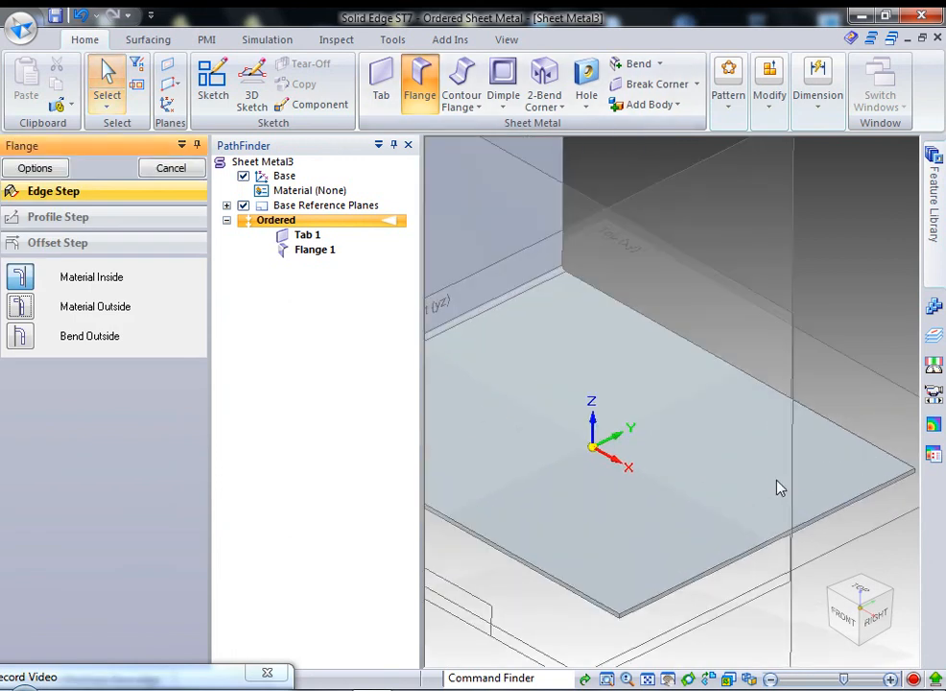
{"action": "left_click", "coordinate": [735, 564]}
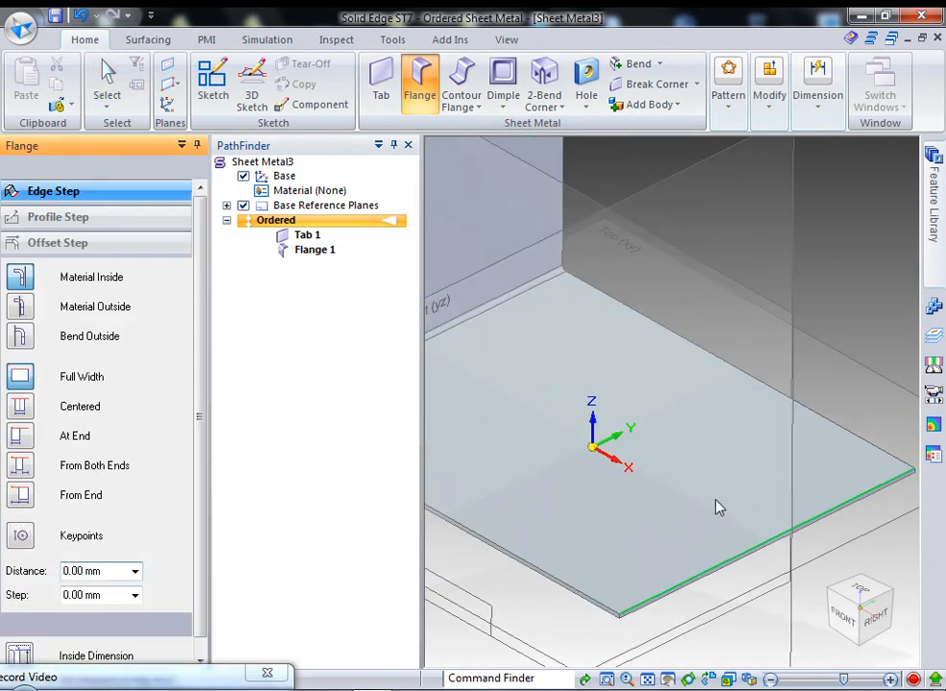
{"action": "scroll", "coordinate": [709, 496], "scroll_direction": "down", "scroll_amount": 5}
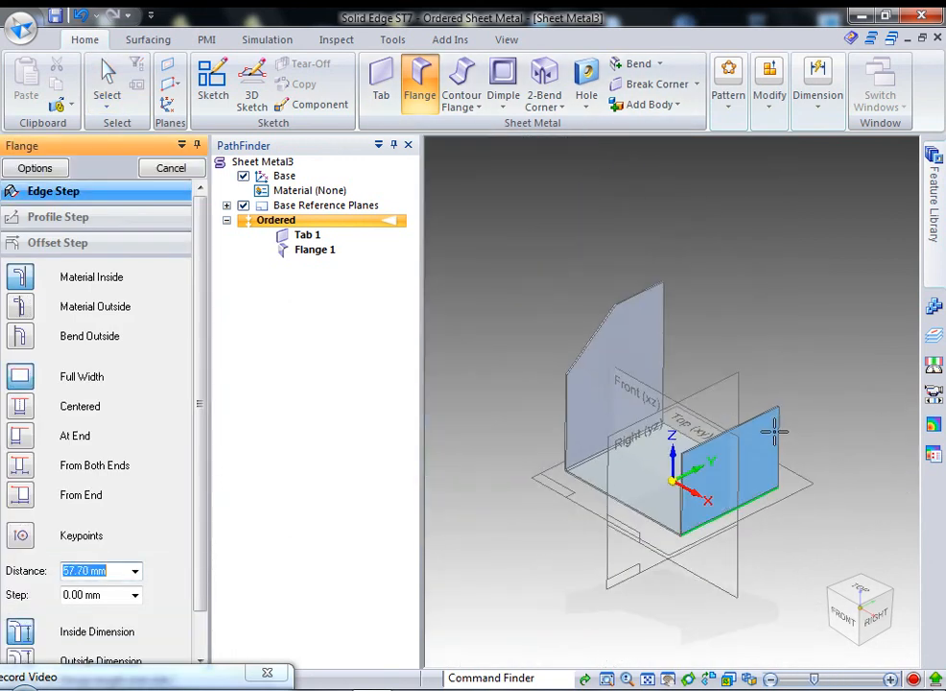
{"action": "left_click", "coordinate": [770, 569]}
{"action": "scroll", "coordinate": [771, 572], "scroll_direction": "up", "scroll_amount": 1}
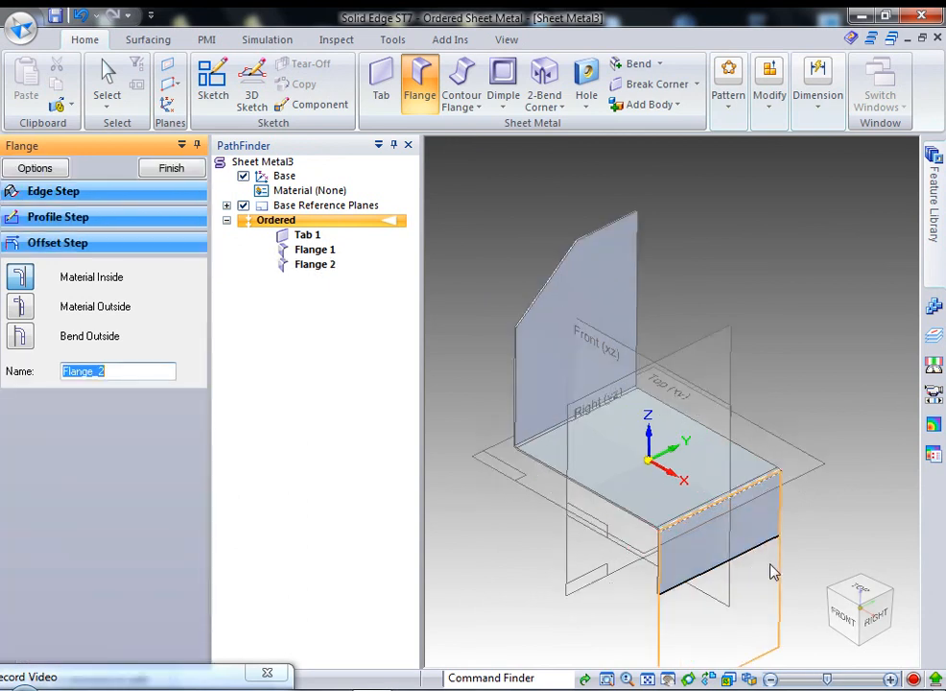
{"action": "scroll", "coordinate": [765, 567], "scroll_direction": "up", "scroll_amount": 3}
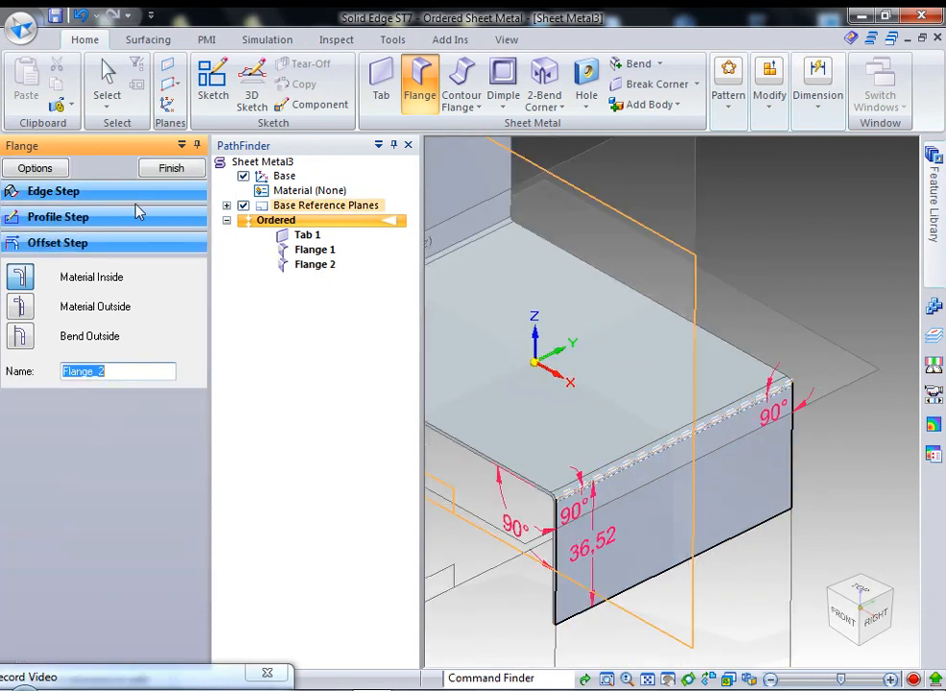
{"action": "left_click", "coordinate": [34, 168]}
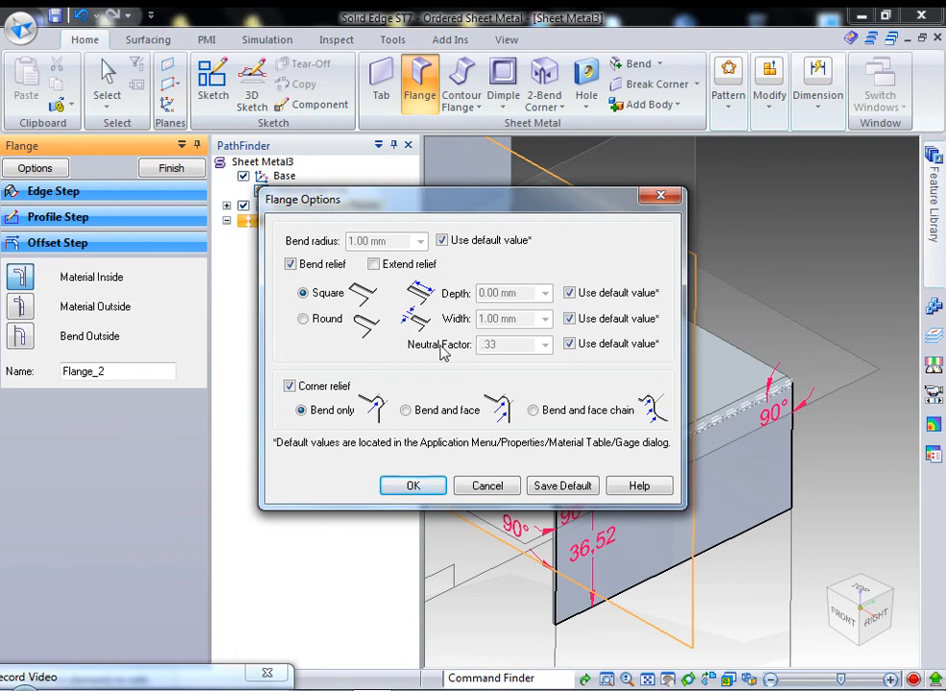
Turn off the default neutral factor for Flange 2 so its .33 value can be edited.
{"action": "left_click", "coordinate": [570, 344]}
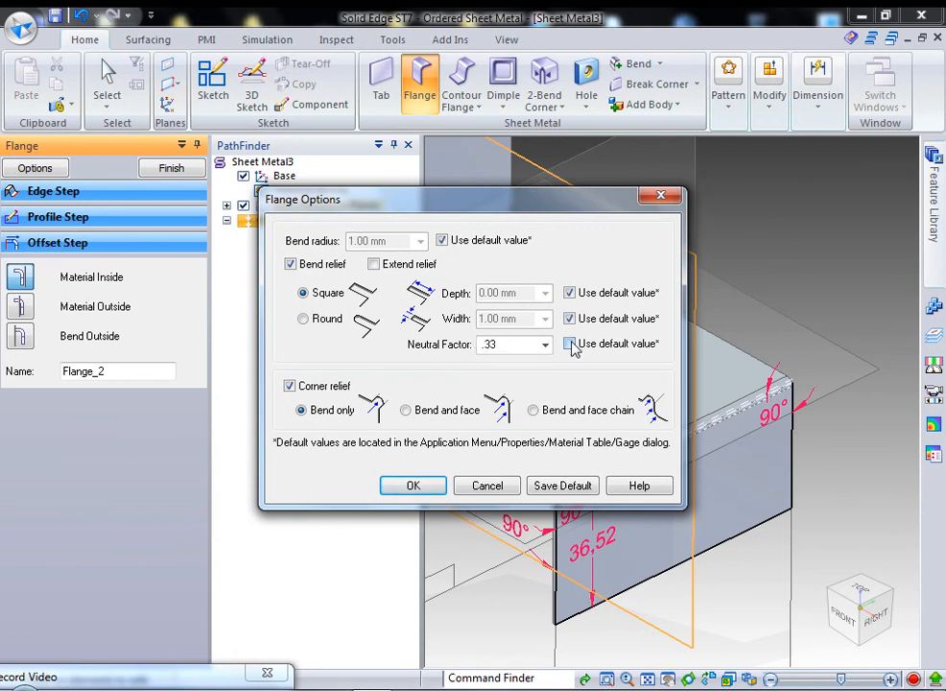